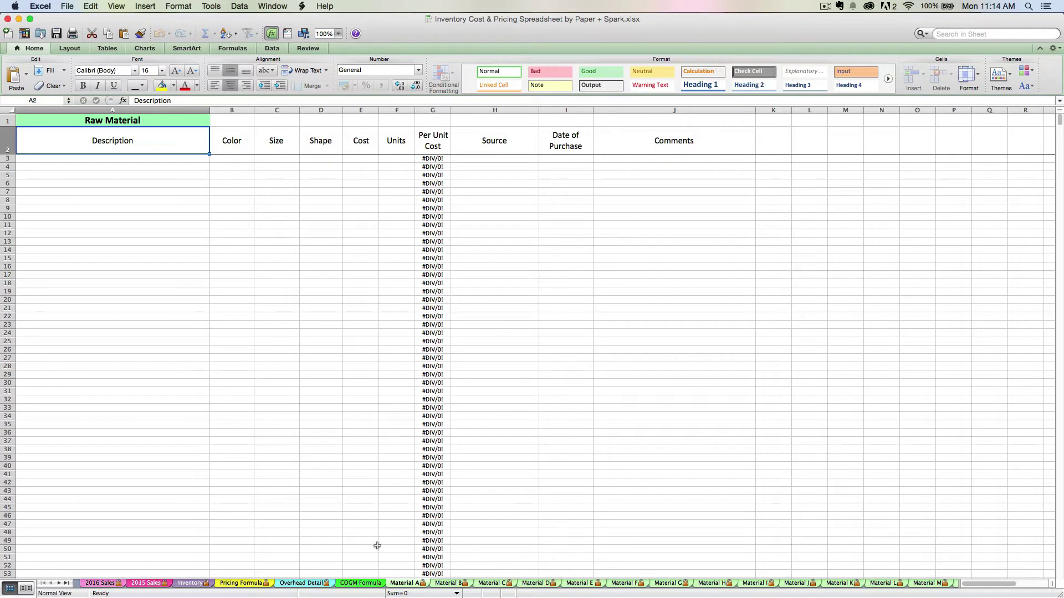
# Step: Look over the COGM Formula sheet, the Material A sheet and the remaining material sheets in the workbook
pyautogui.click(348, 584)
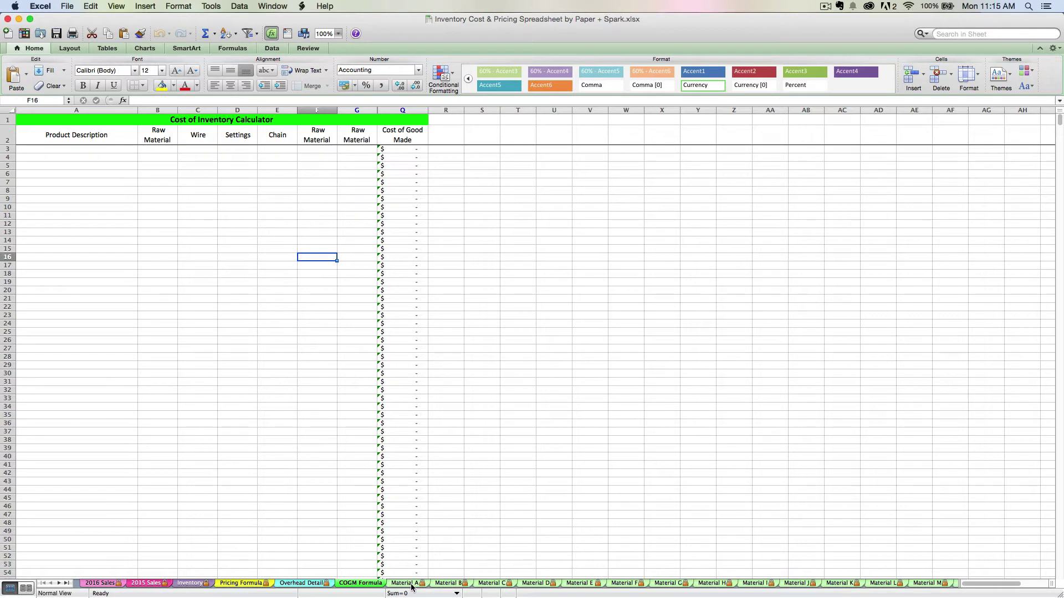
pyautogui.click(411, 585)
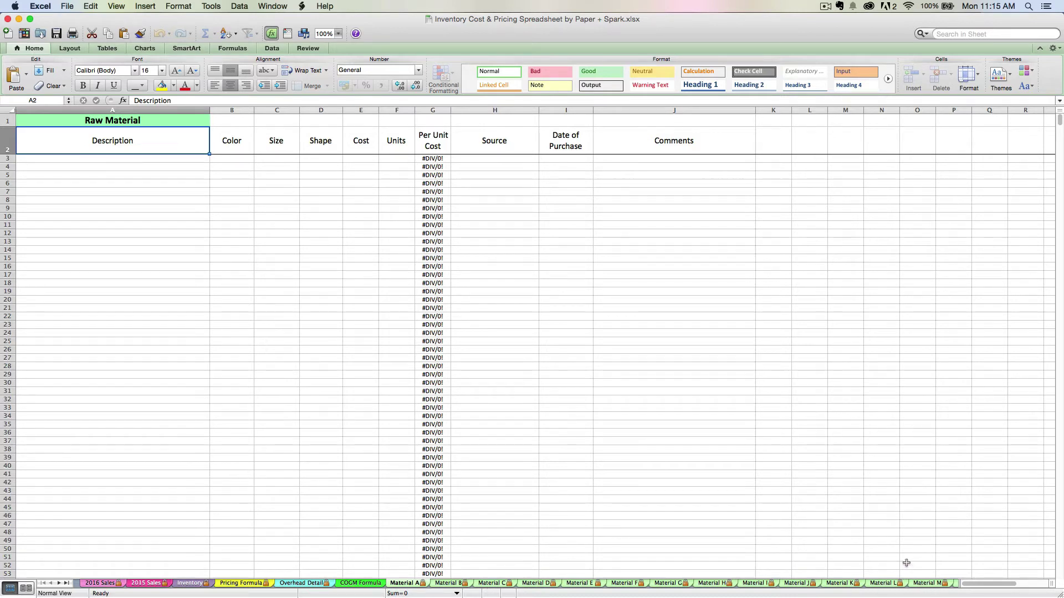
pyautogui.click(59, 583)
pyautogui.click(59, 584)
pyautogui.click(59, 583)
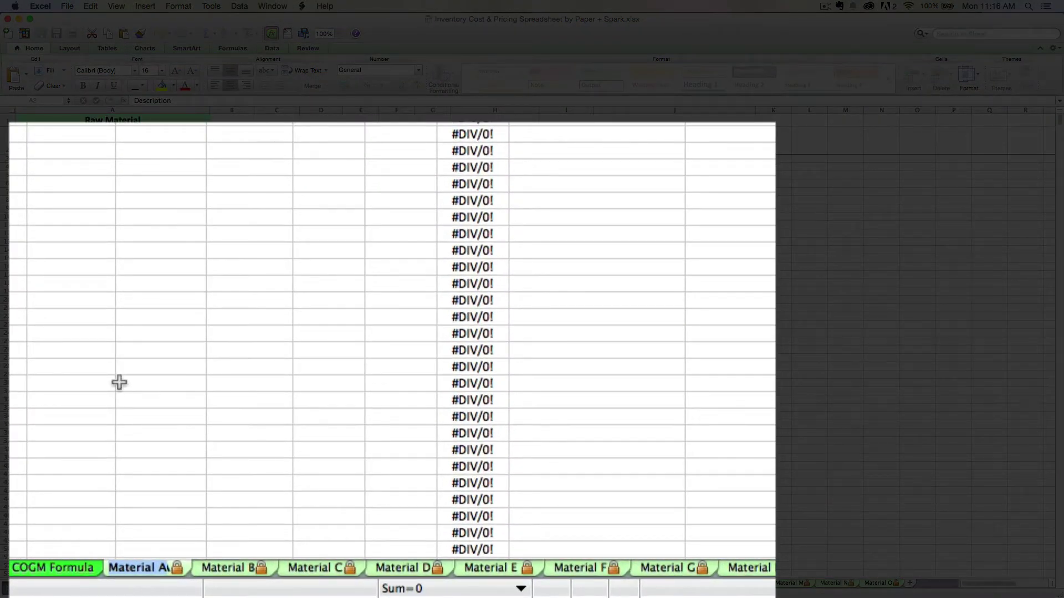
# Step: Rename the Material A sheet as beads and the Material B sheet as wire
pyautogui.write('beads')
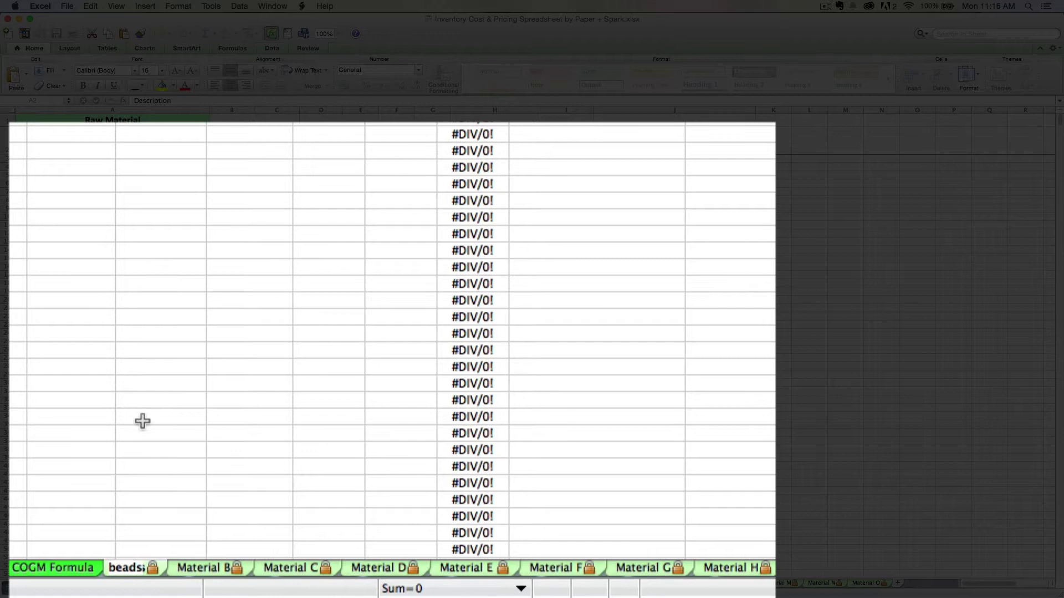
pyautogui.click(186, 567)
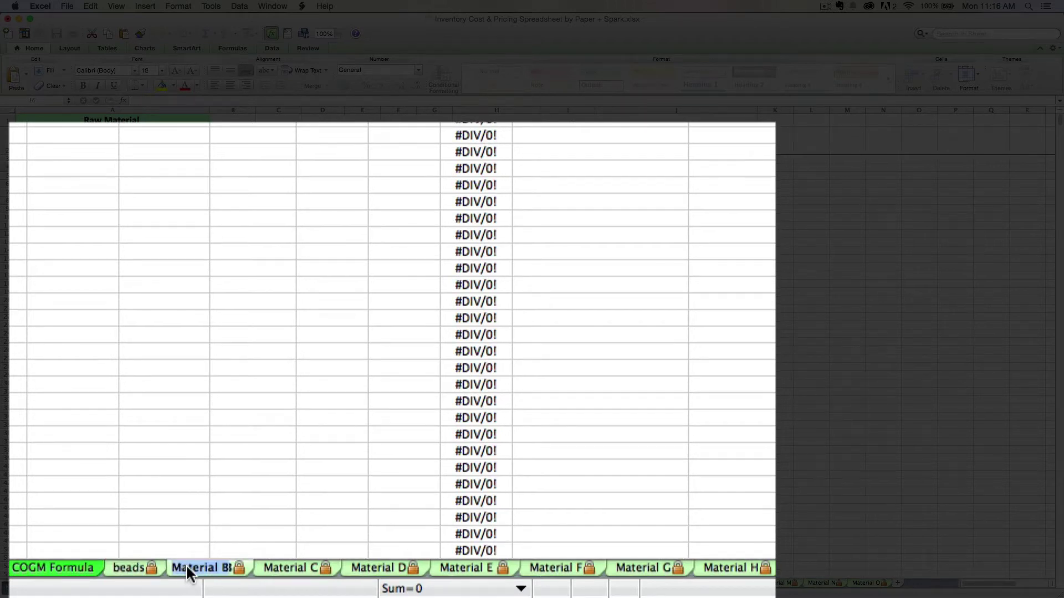
pyautogui.write('wire')
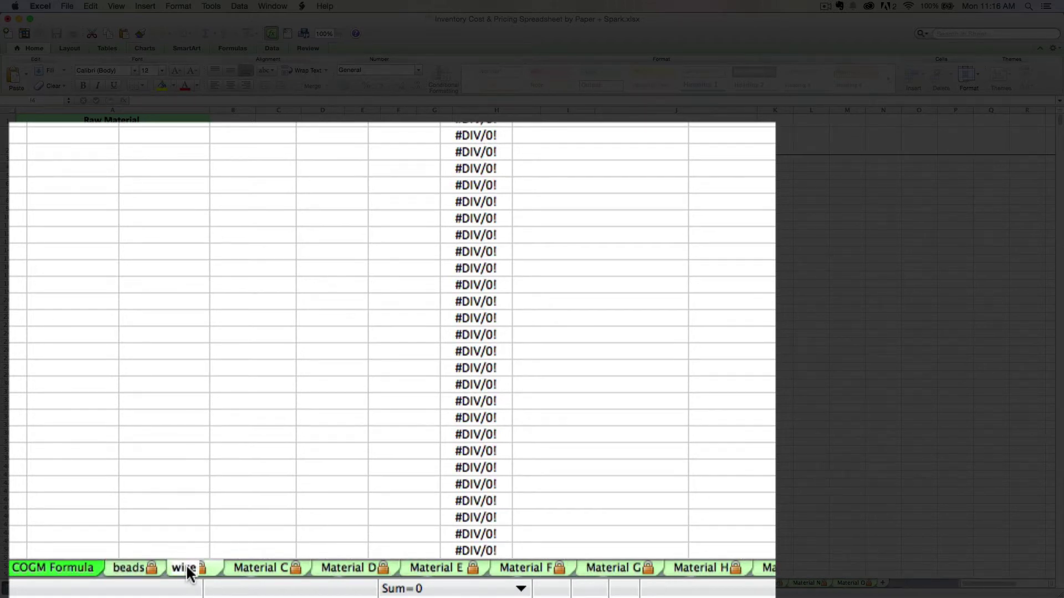
pyautogui.click(228, 532)
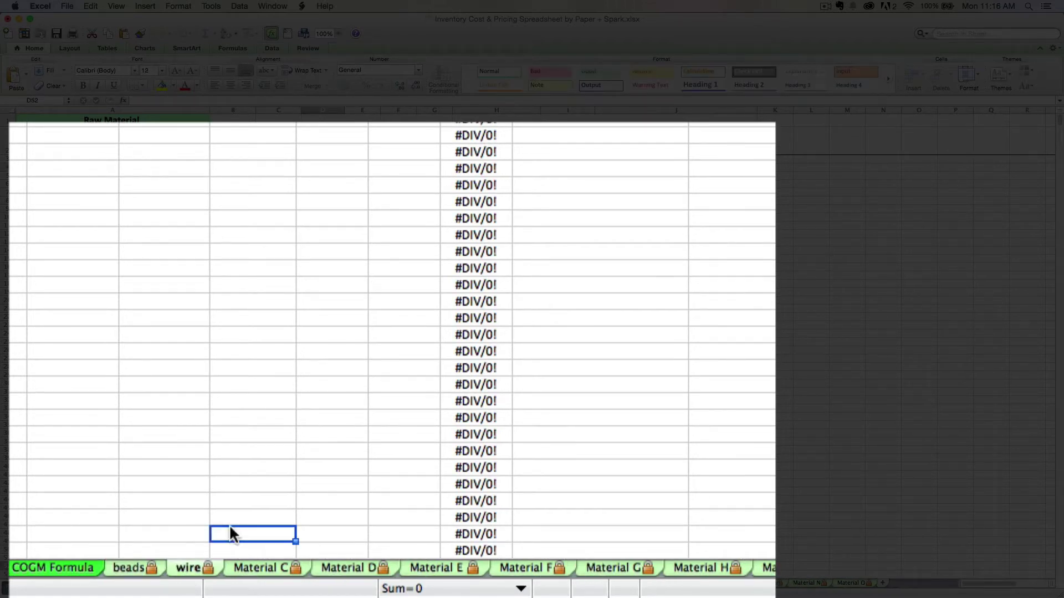
# Step: Rename the Material C sheet as chain and the Material D sheet as settings
pyautogui.doubleClick(263, 568)
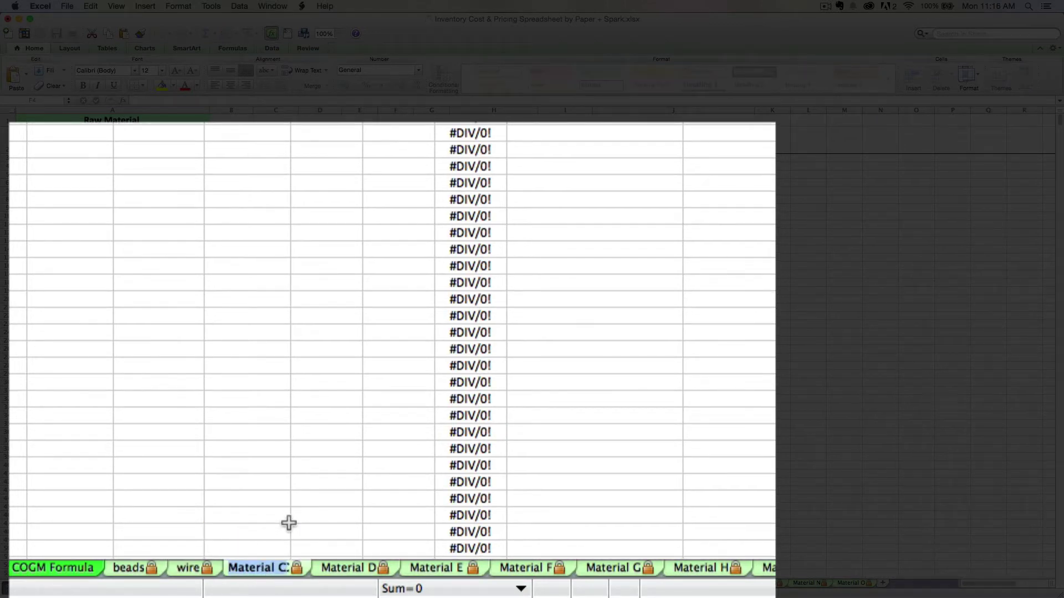
pyautogui.write('chain')
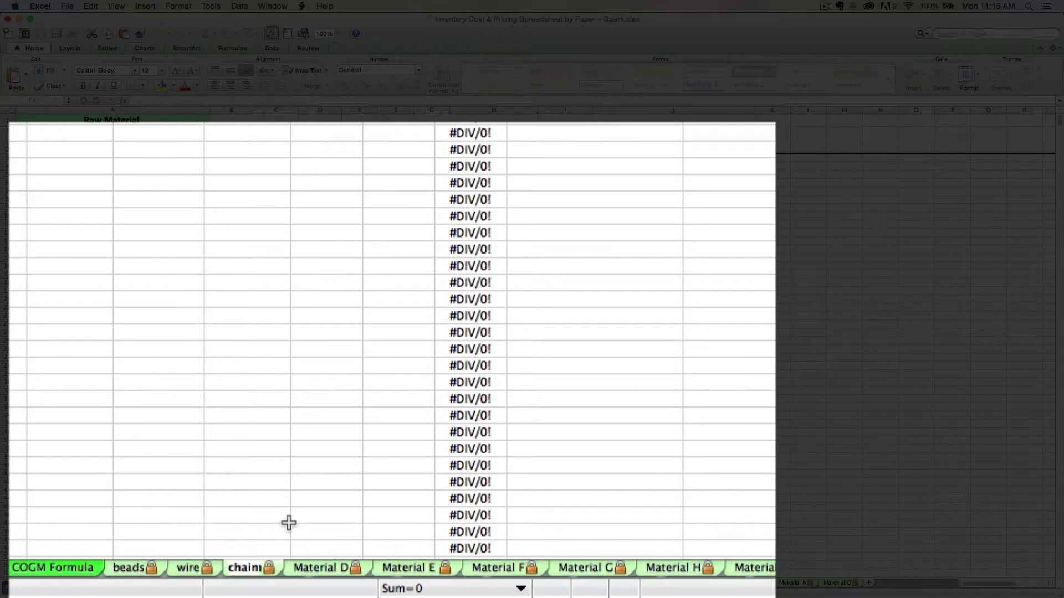
pyautogui.rightClick(317, 572)
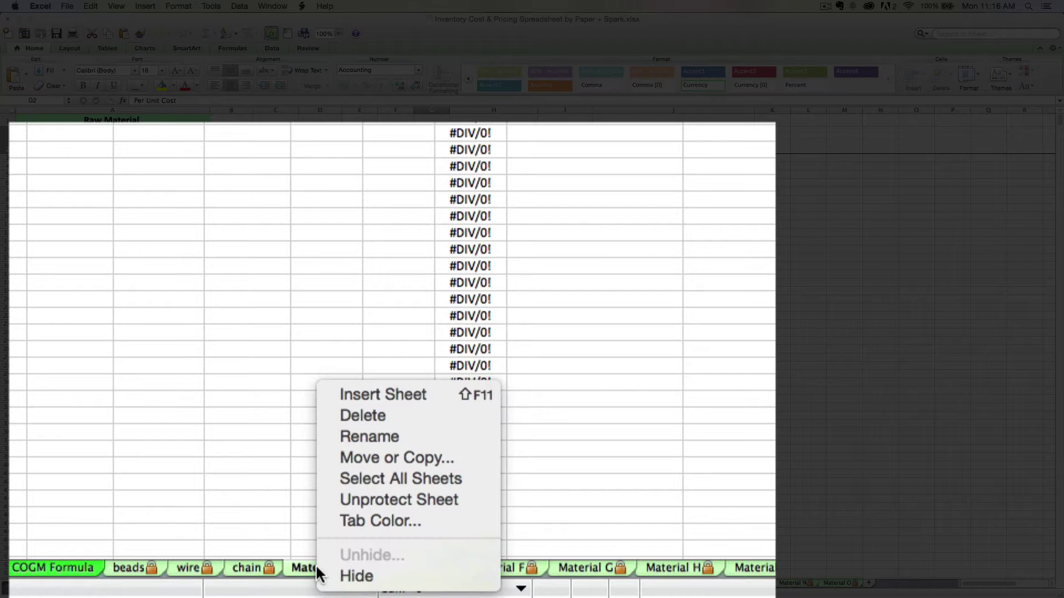
pyautogui.rightClick(297, 559)
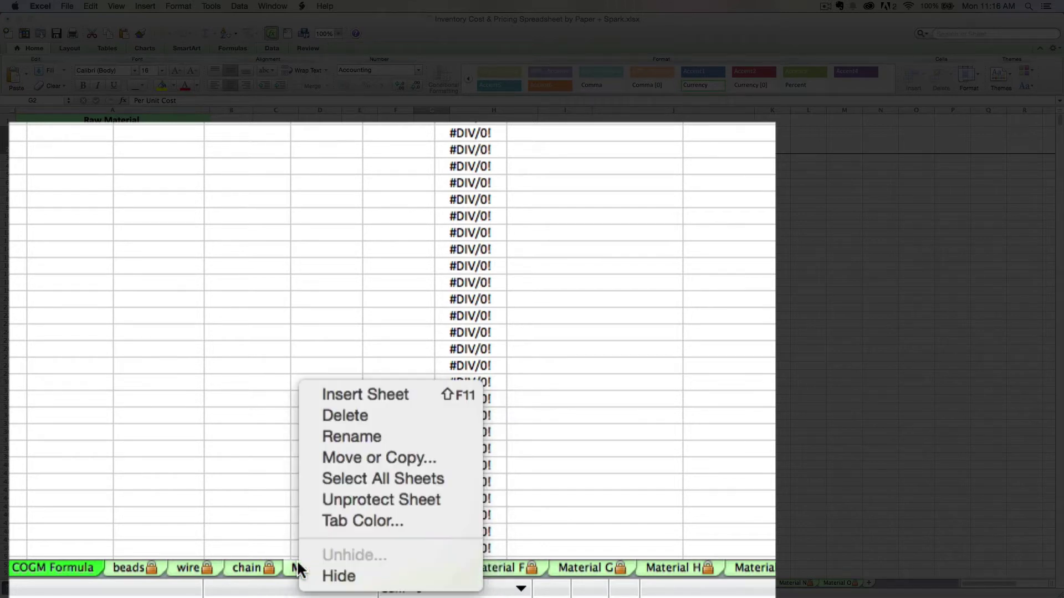
pyautogui.click(327, 436)
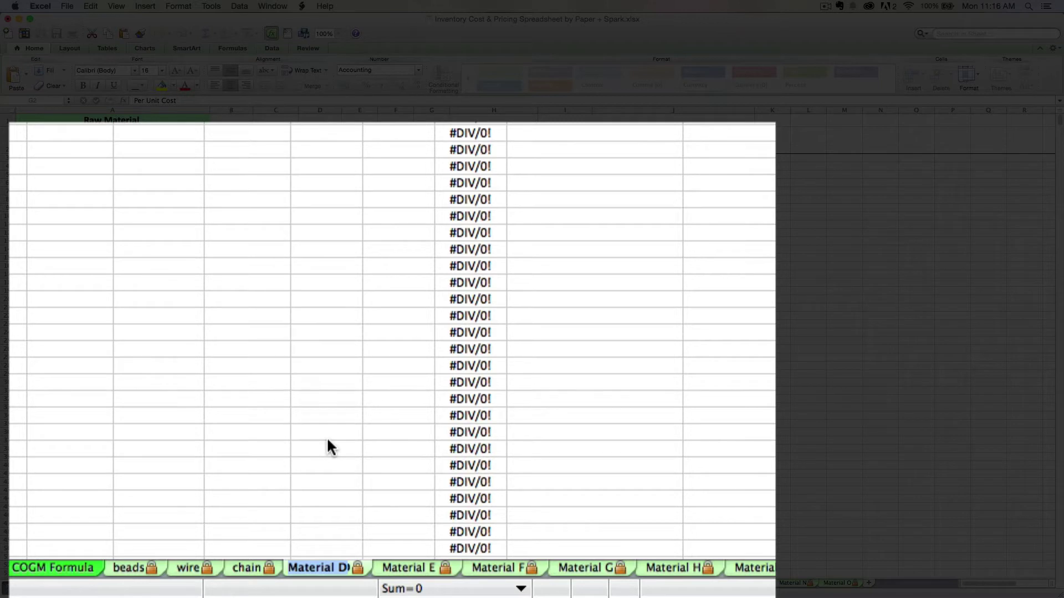
pyautogui.write('Material settings')
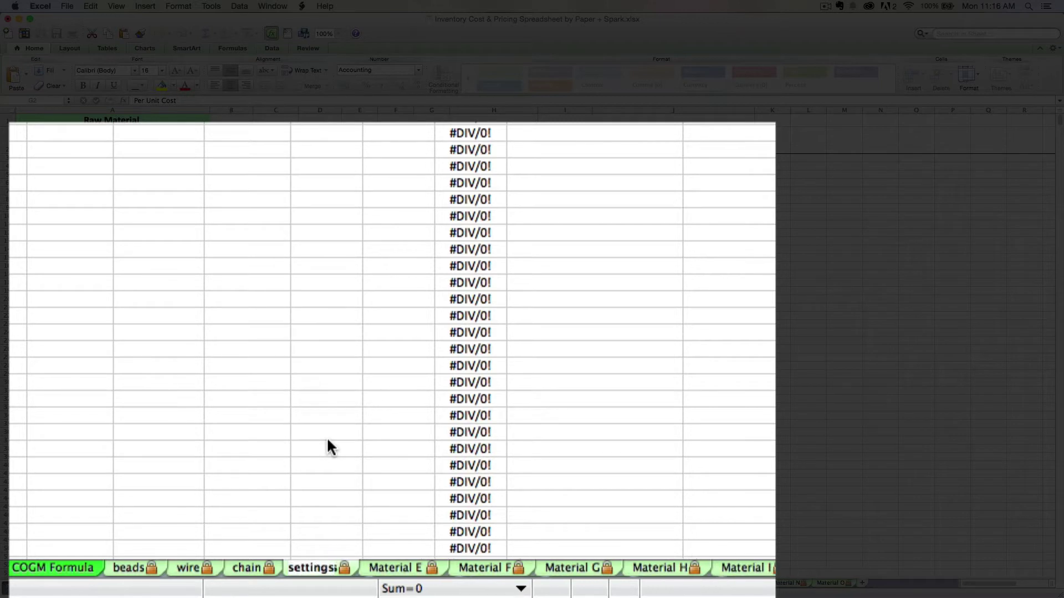
pyautogui.press('Return')
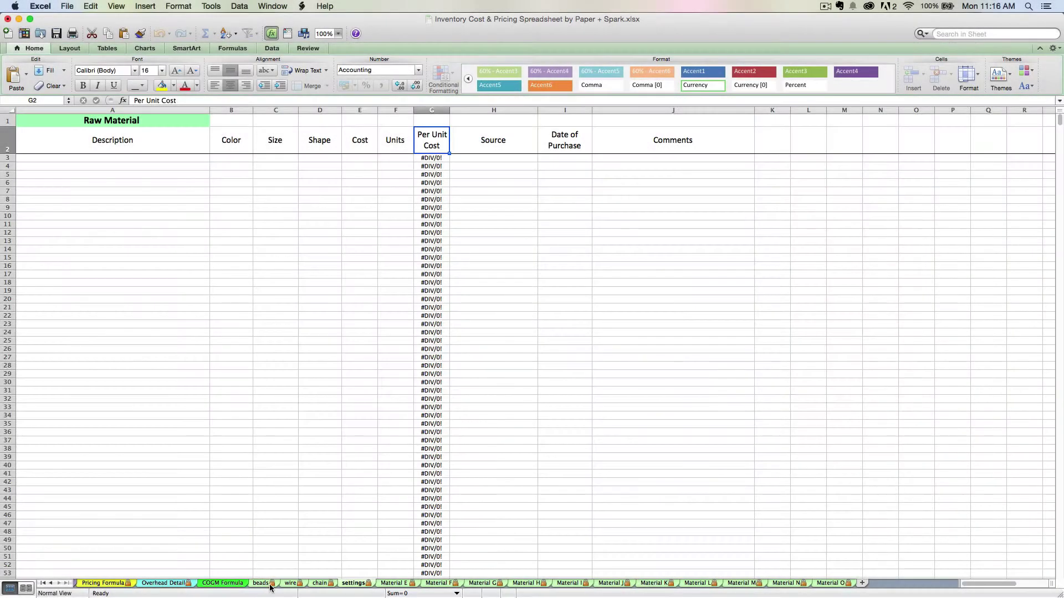
# Step: Replace the Raw Material title in cell A1 of the beads sheet with "beads"
pyautogui.click(260, 583)
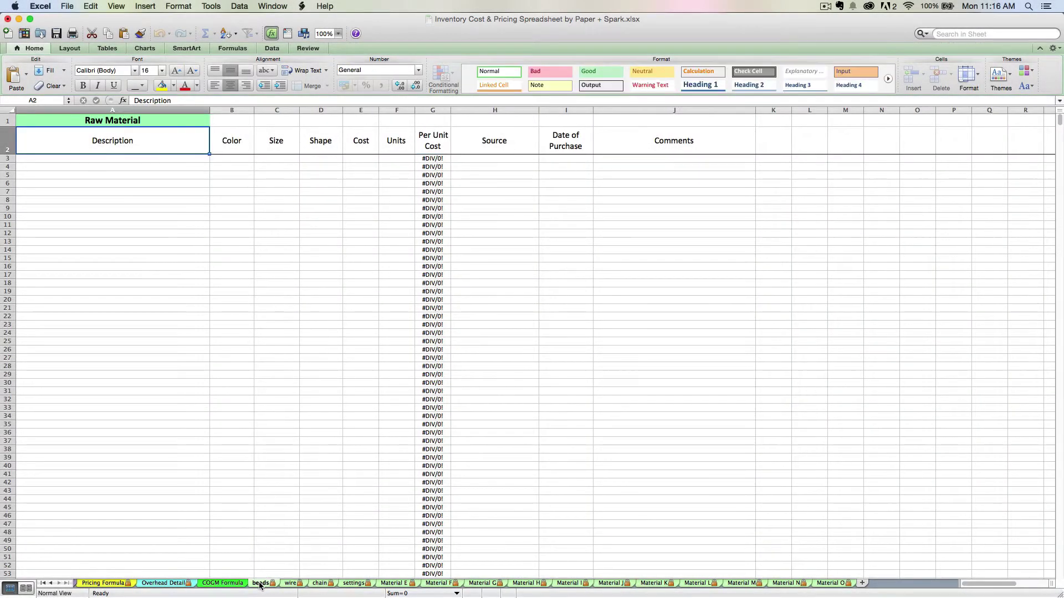
pyautogui.click(127, 122)
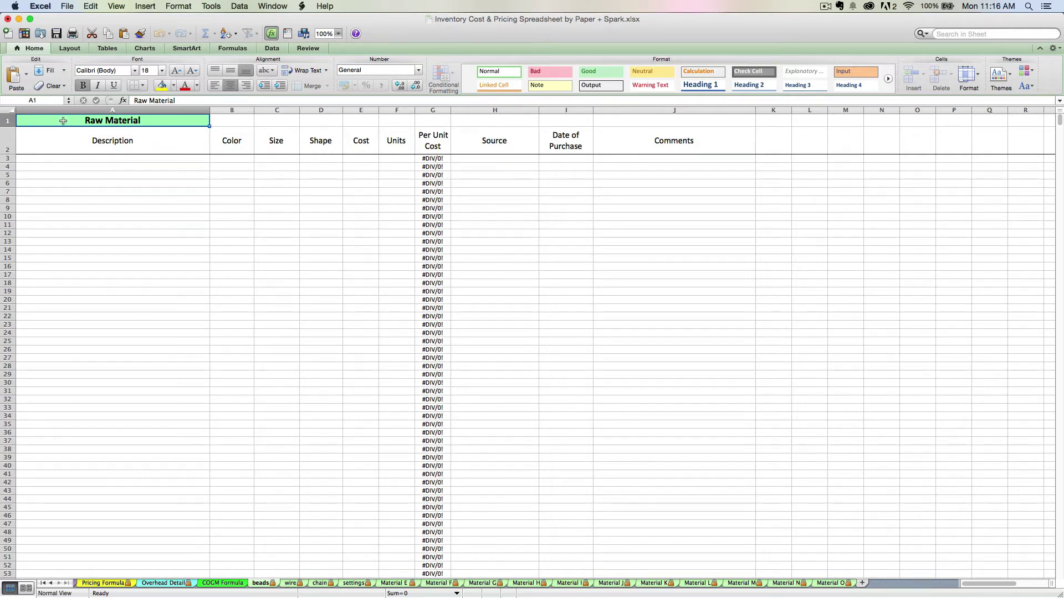
pyautogui.write('beads')
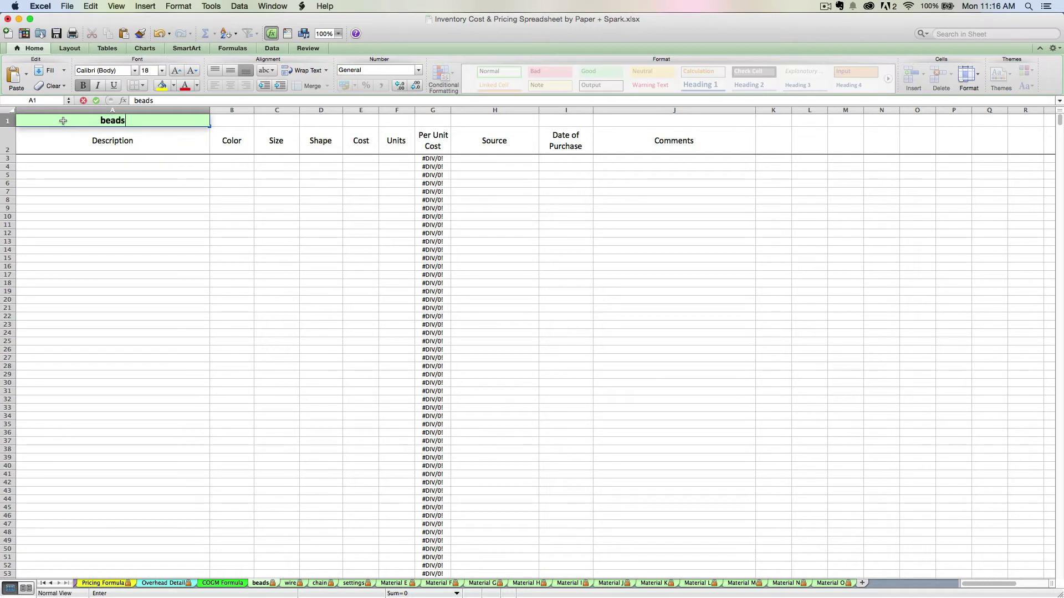
pyautogui.press('Return')
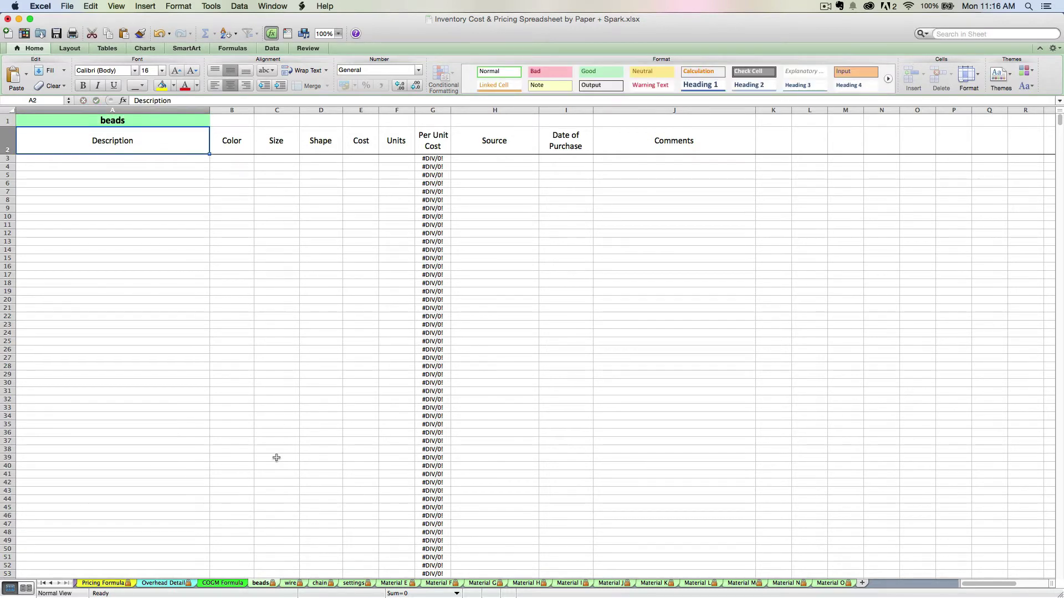
# Step: Replace the Raw Material title in cell A1 of the wire sheet with "wire"
pyautogui.click(290, 584)
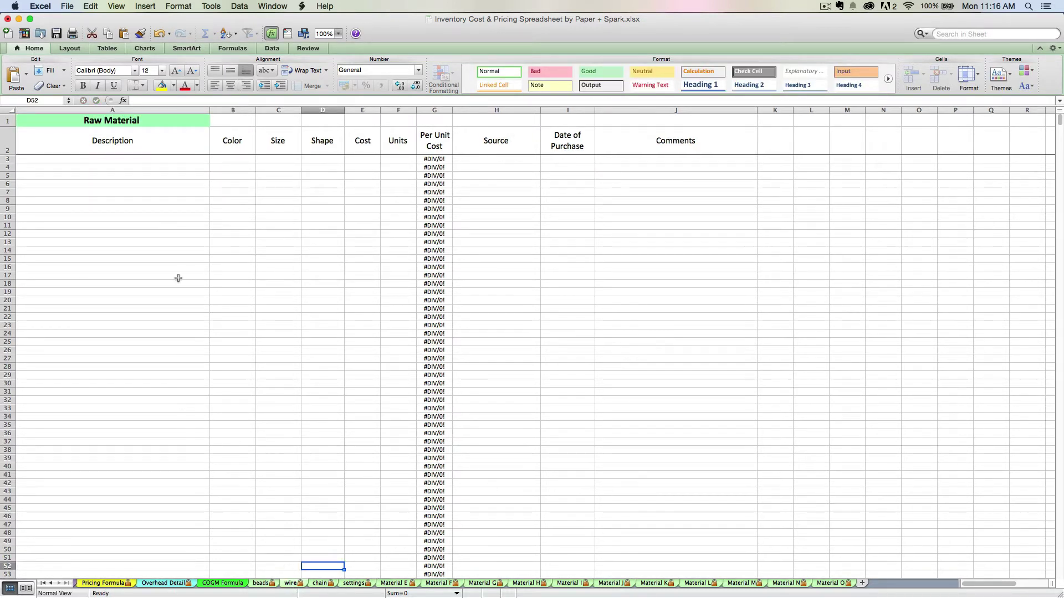
pyautogui.click(102, 121)
pyautogui.write('wire')
pyautogui.press('Return')
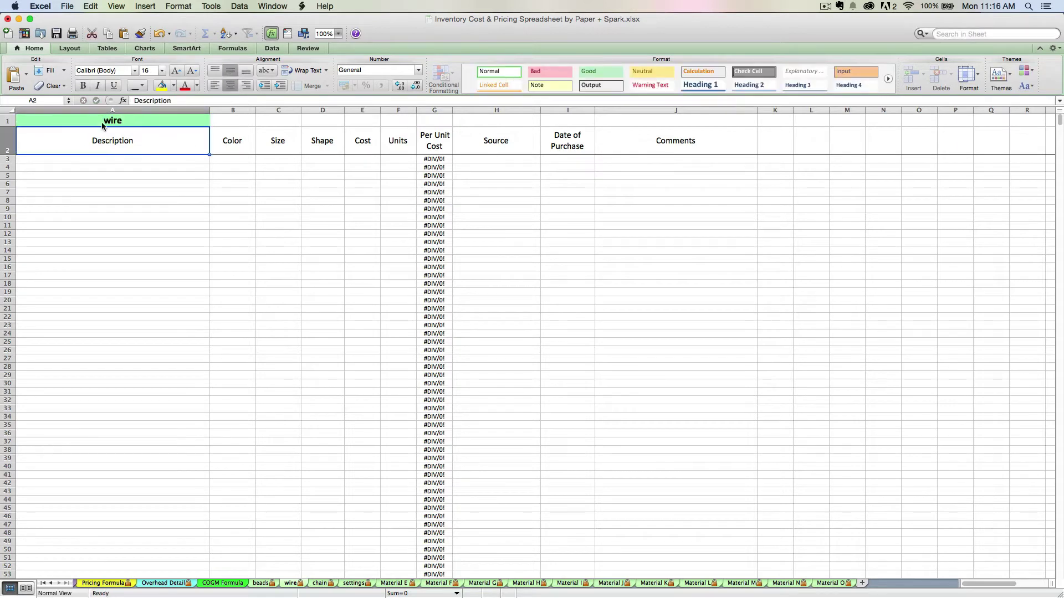
# Step: Replace the Raw Material title in cell A1 of the chain sheet with "chain"
pyautogui.click(320, 584)
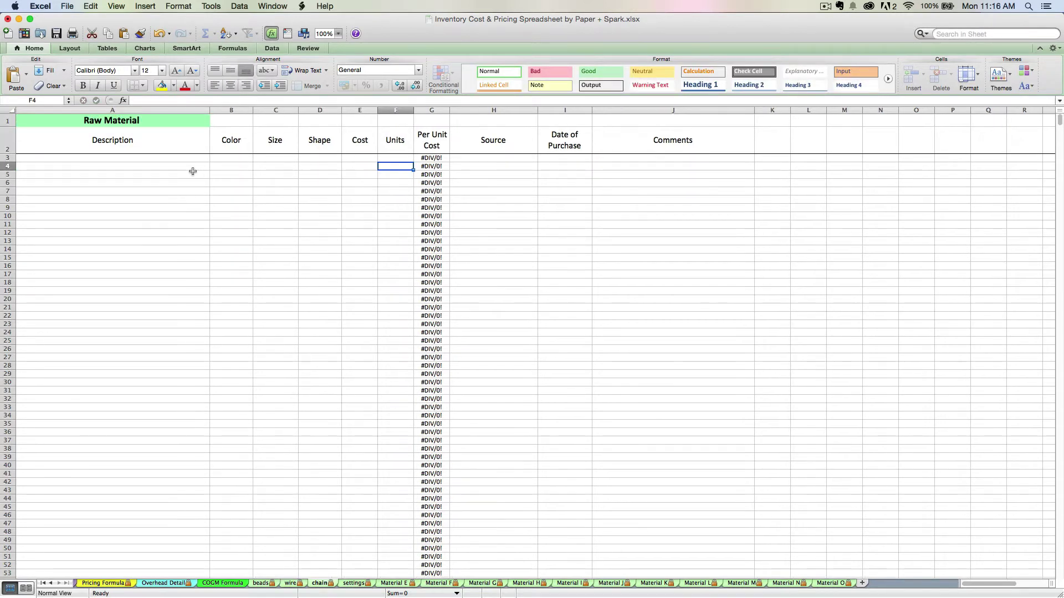
pyautogui.click(146, 122)
pyautogui.write('chain')
pyautogui.press('Return')
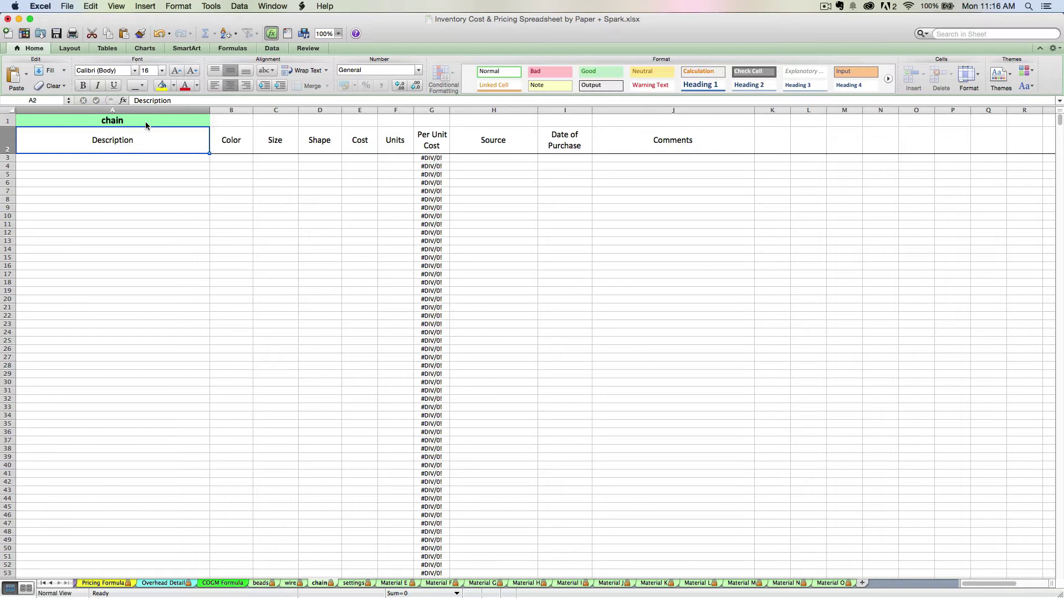
# Step: Replace the Raw Material title in cell A1 of the settings sheet with "settings"
pyautogui.click(355, 585)
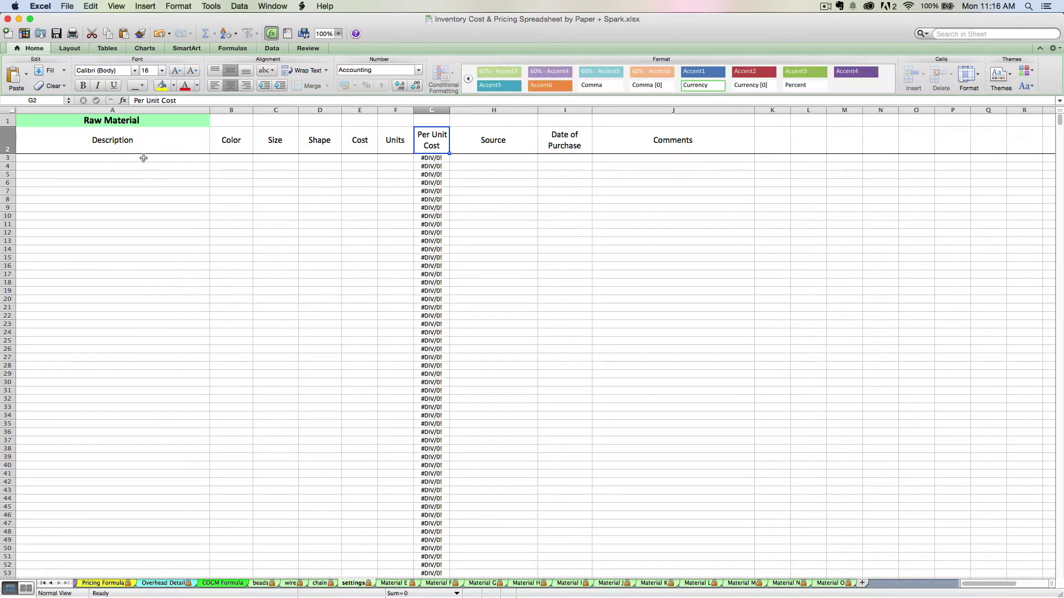
pyautogui.click(117, 122)
pyautogui.write('settings')
pyautogui.press('Return')
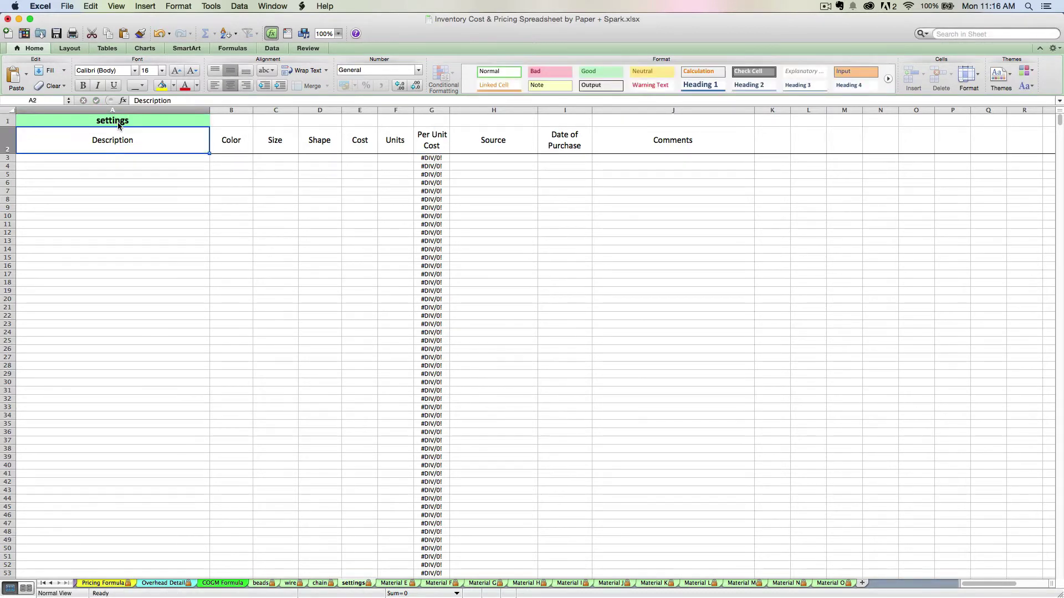
# Step: Check the contents of the material column headings B2 through E2 on the COGM Formula sheet
pyautogui.click(210, 585)
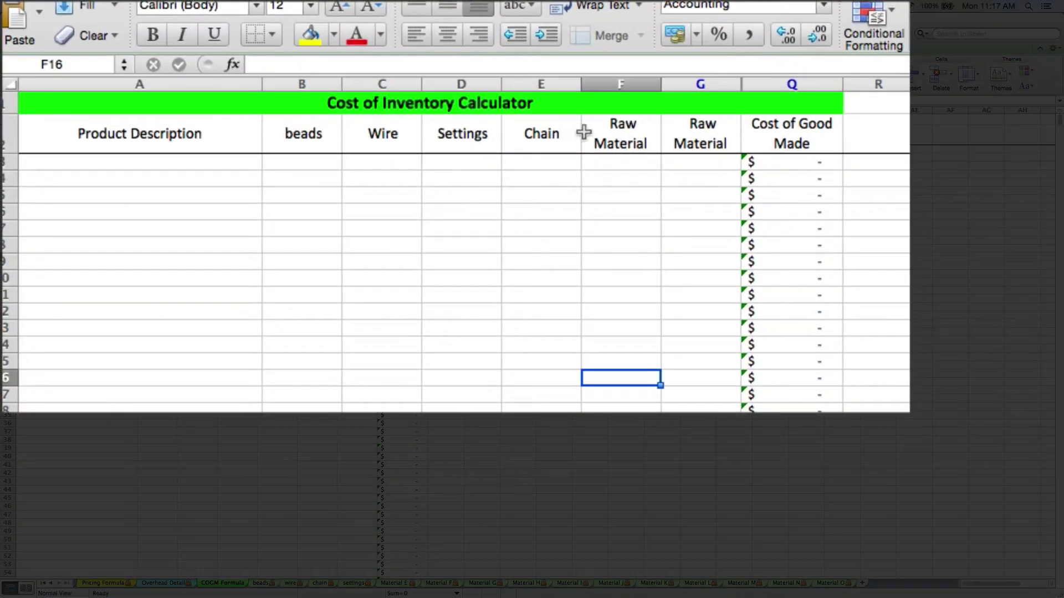
pyautogui.click(318, 133)
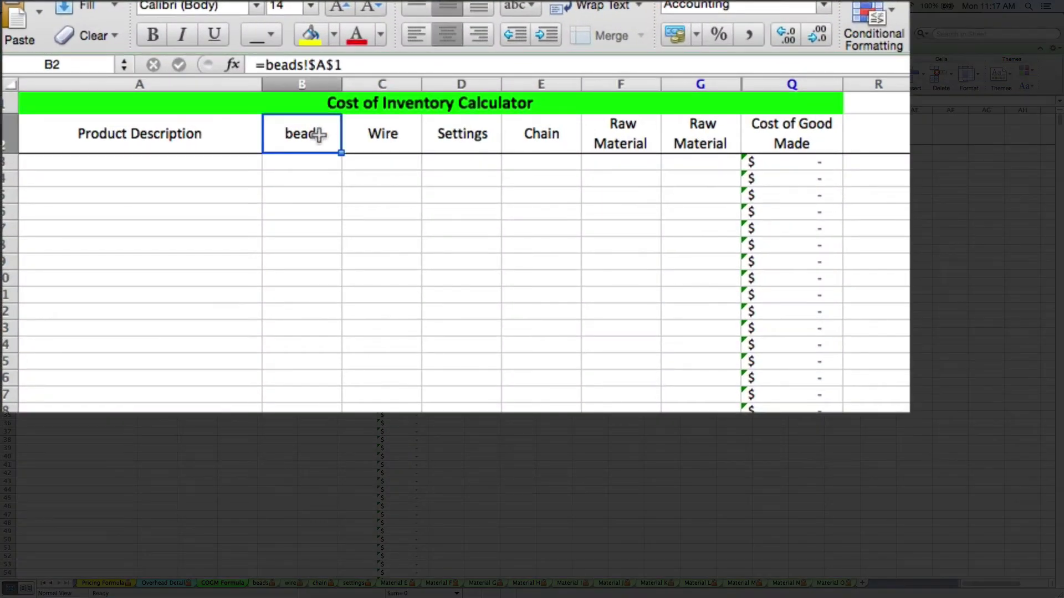
pyautogui.press('Right')
pyautogui.press('Right')
pyautogui.press('Right')
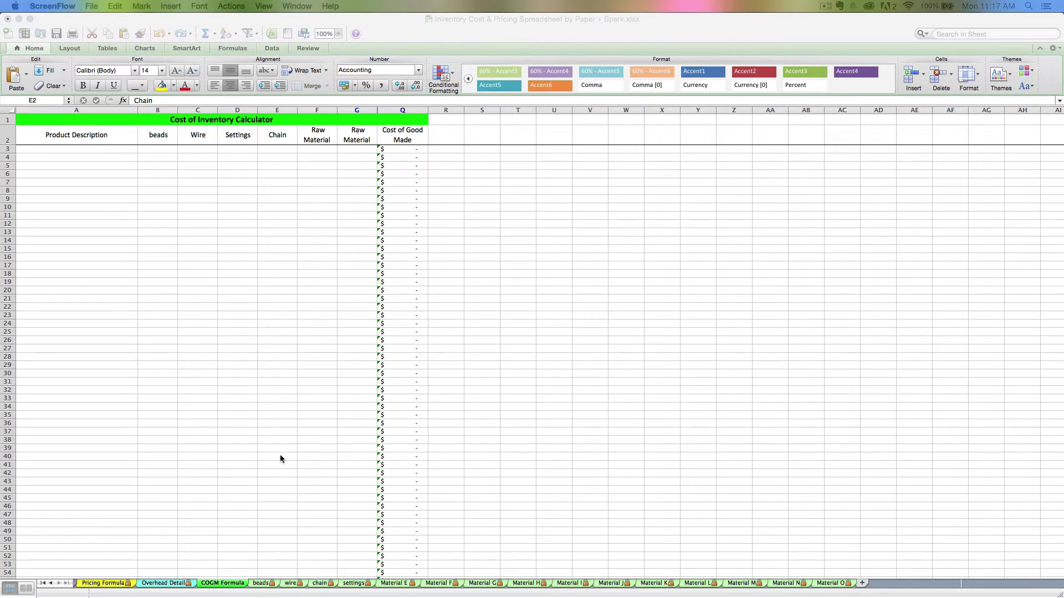
# Step: Enter "mother of pearl oval beads" as the first description in cell A3 of the beads sheet
pyautogui.click(258, 583)
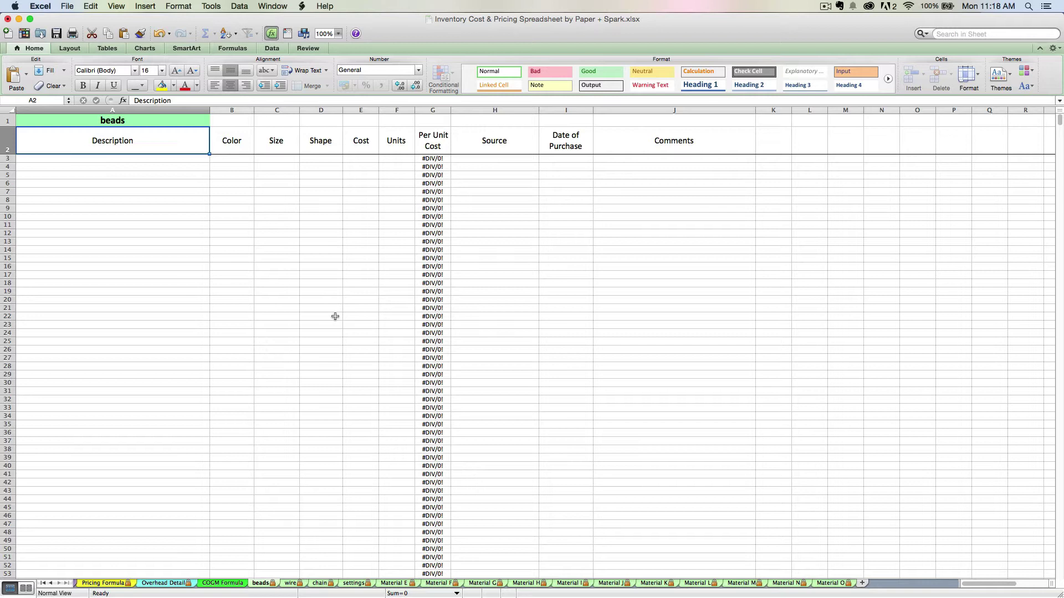
pyautogui.press('Down')
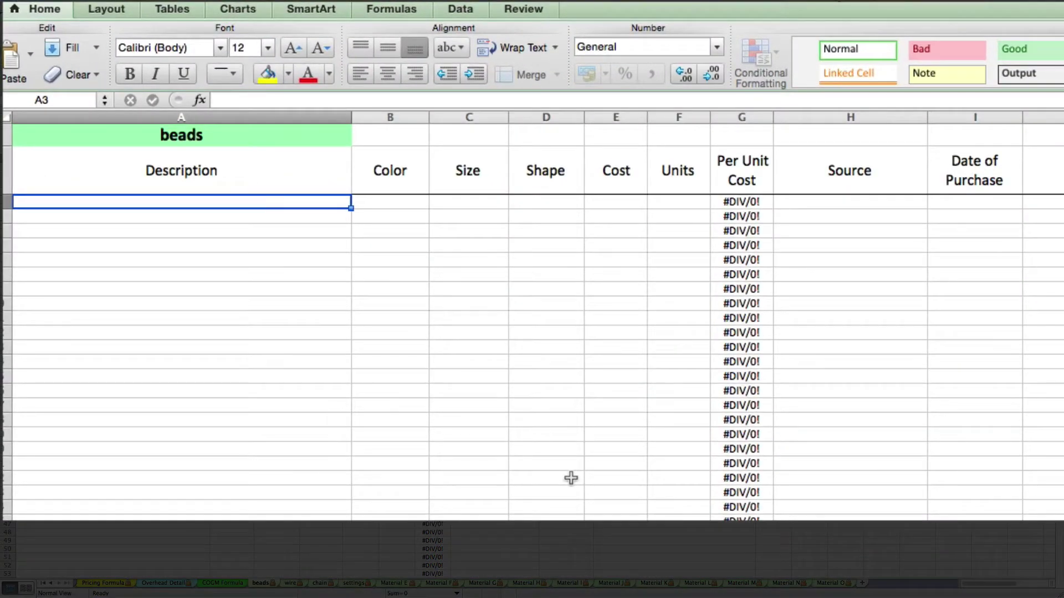
pyautogui.write('mother of pe')
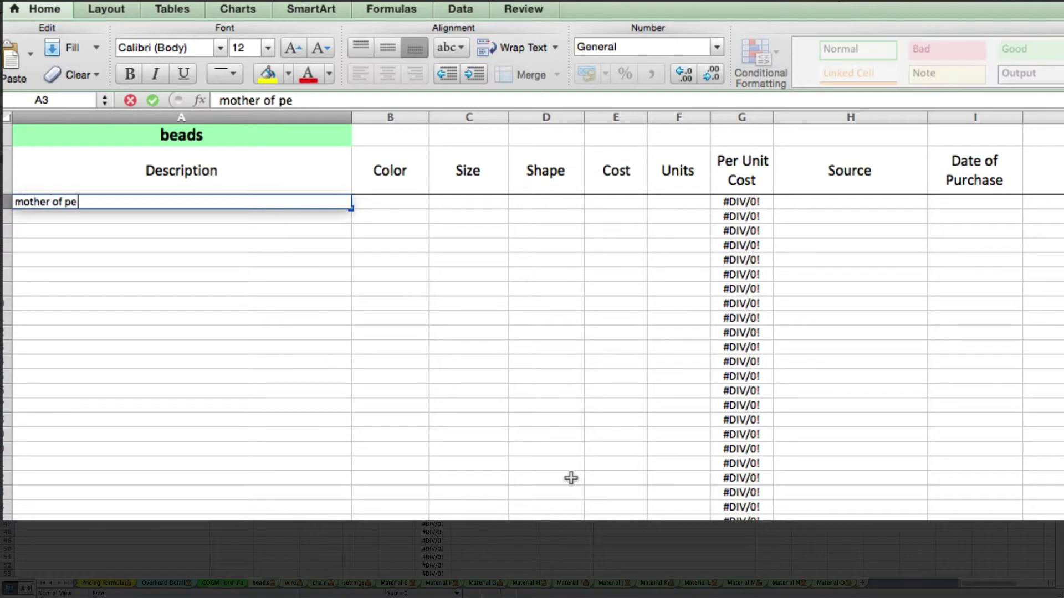
pyautogui.write('arl oval r')
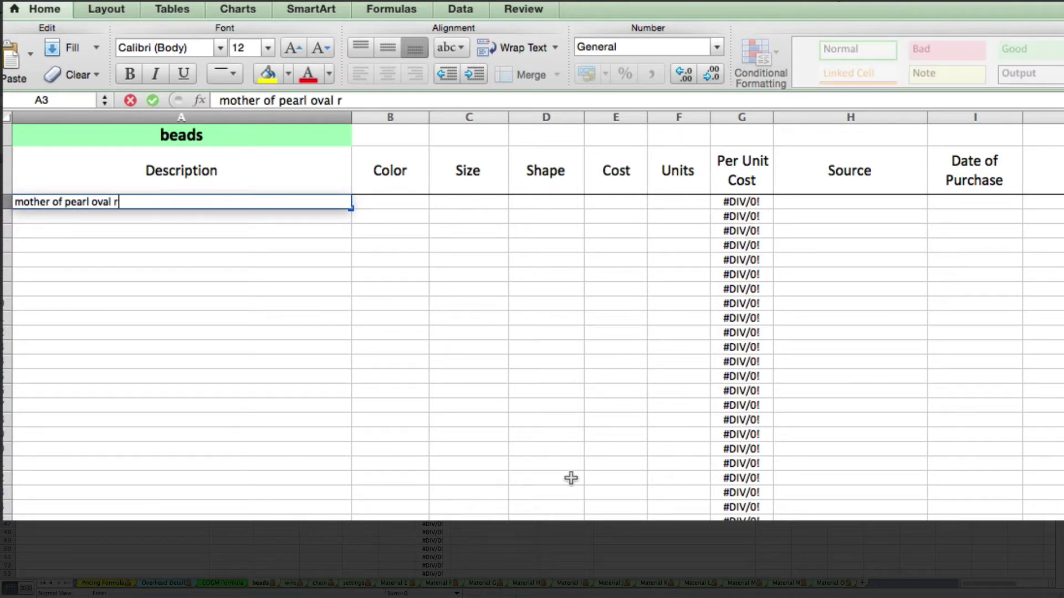
pyautogui.press('BackSpace')
pyautogui.write('beads')
pyautogui.press('Tab')
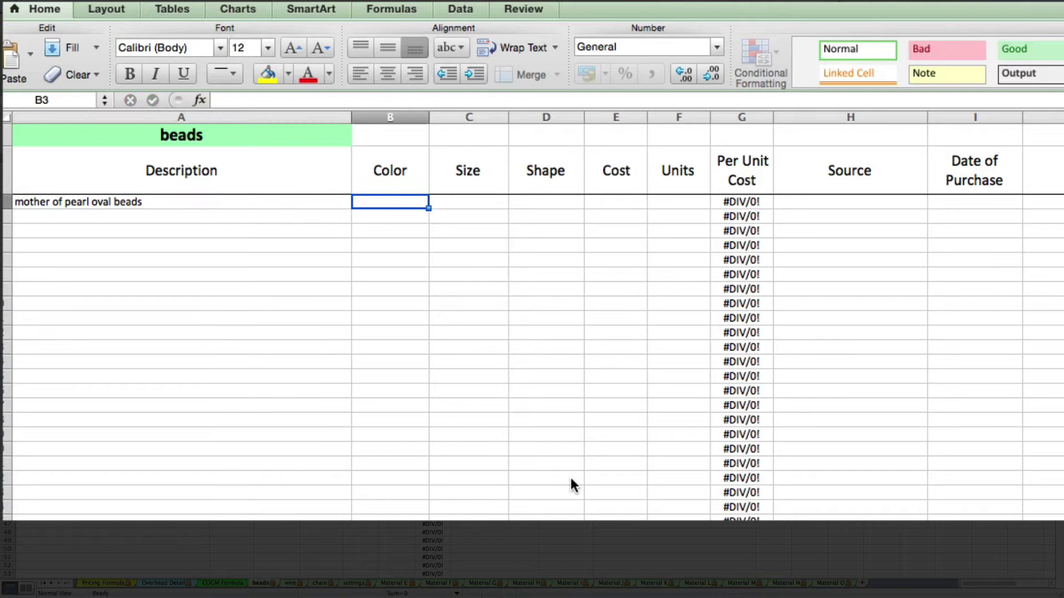
# Step: Record the mother of pearl oval beads' color as white, size as 8mm and shape as oval in row 3
pyautogui.write('o')
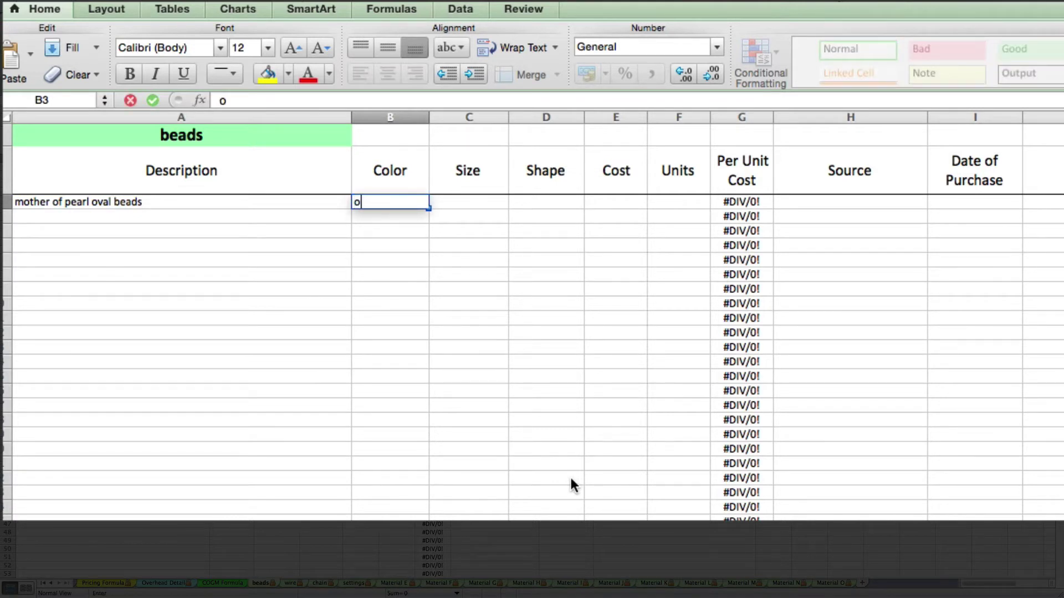
pyautogui.press('BackSpace')
pyautogui.write('white')
pyautogui.press('Tab')
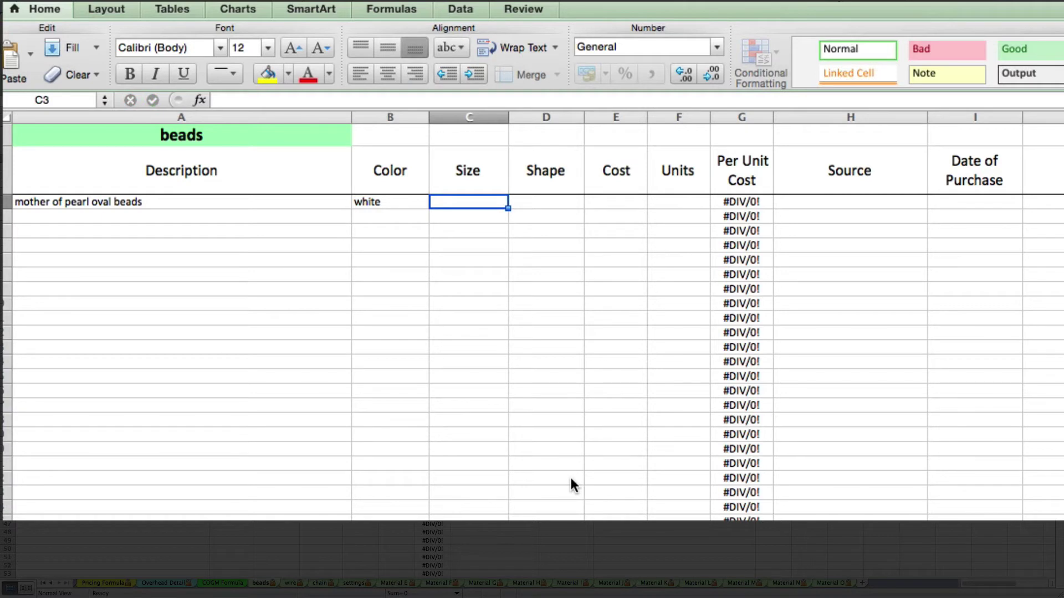
pyautogui.write('8mm')
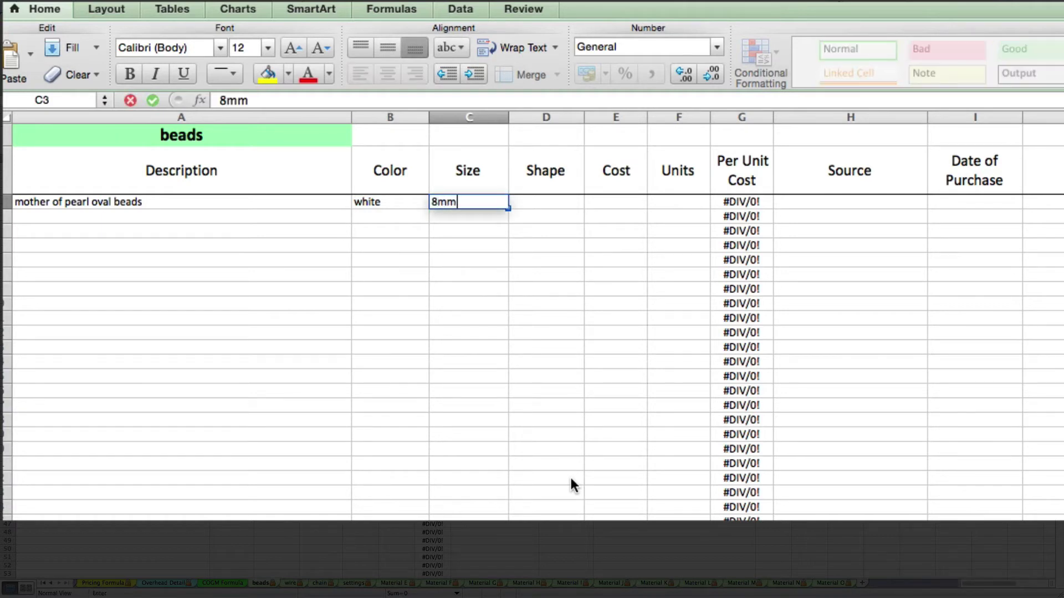
pyautogui.press('Tab')
pyautogui.write('oval')
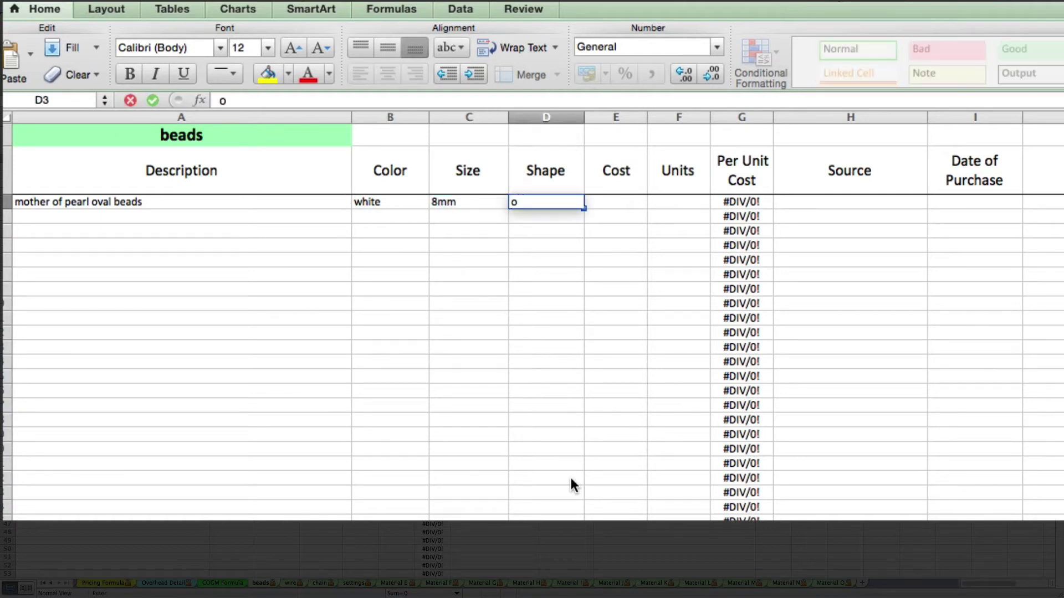
pyautogui.press('Tab')
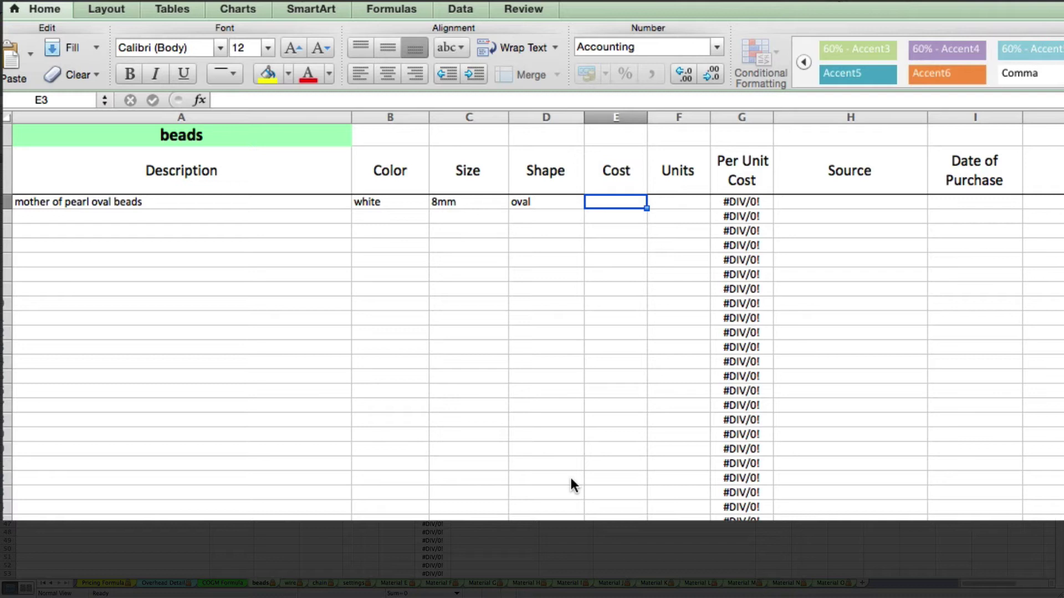
# Step: Enter a cost of 5 and 30 units for the mother of pearl oval beads in row 3
pyautogui.write('5')
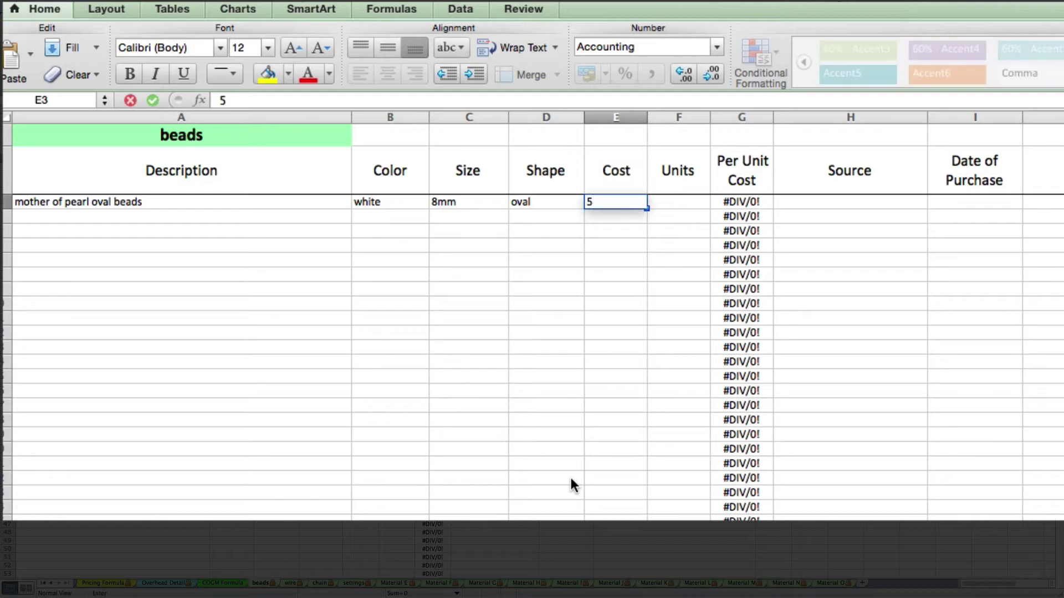
pyautogui.press('Tab')
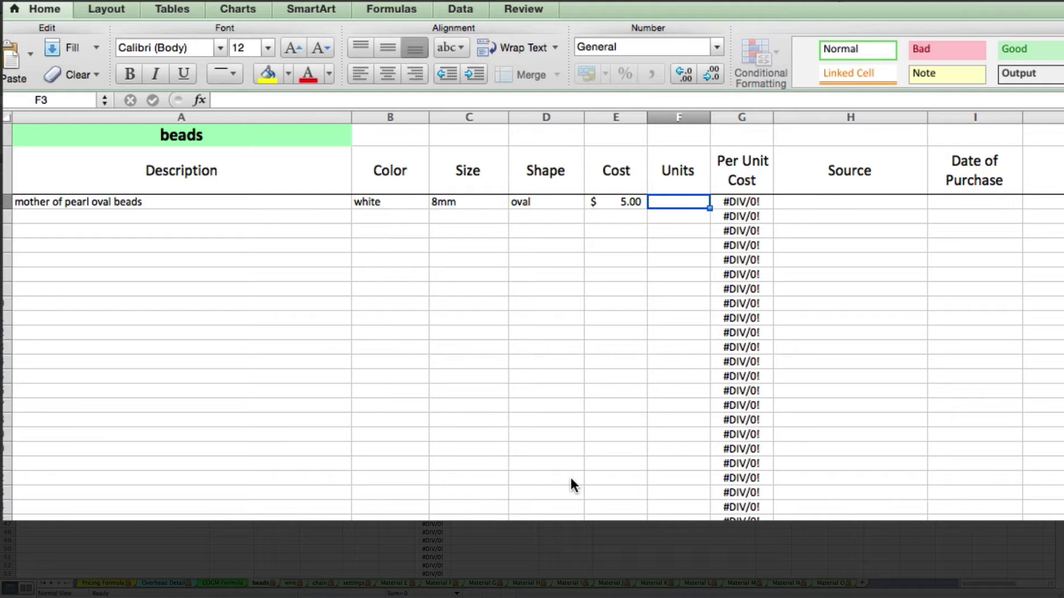
pyautogui.write('30')
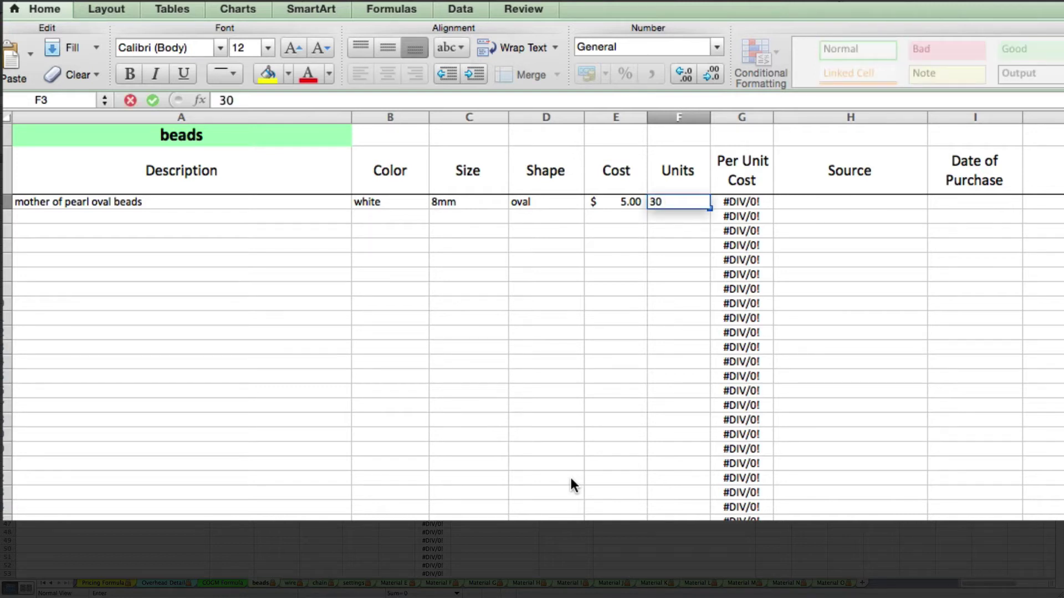
pyautogui.press('Tab')
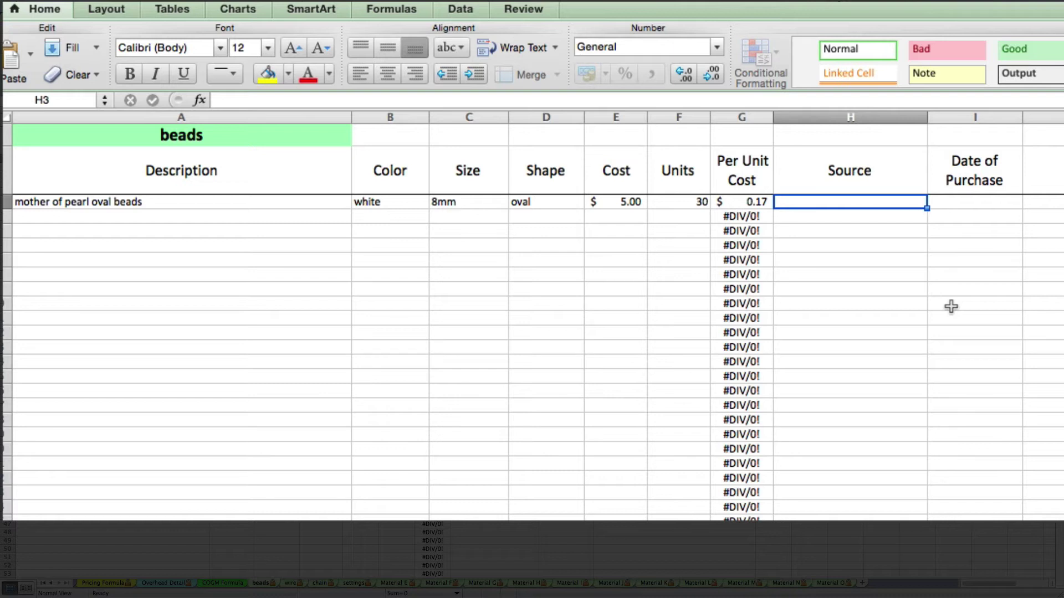
# Step: Record "fire mountain" as the beads' source and 6/15/15 as their date of purchase in row 3
pyautogui.write('fire mou')
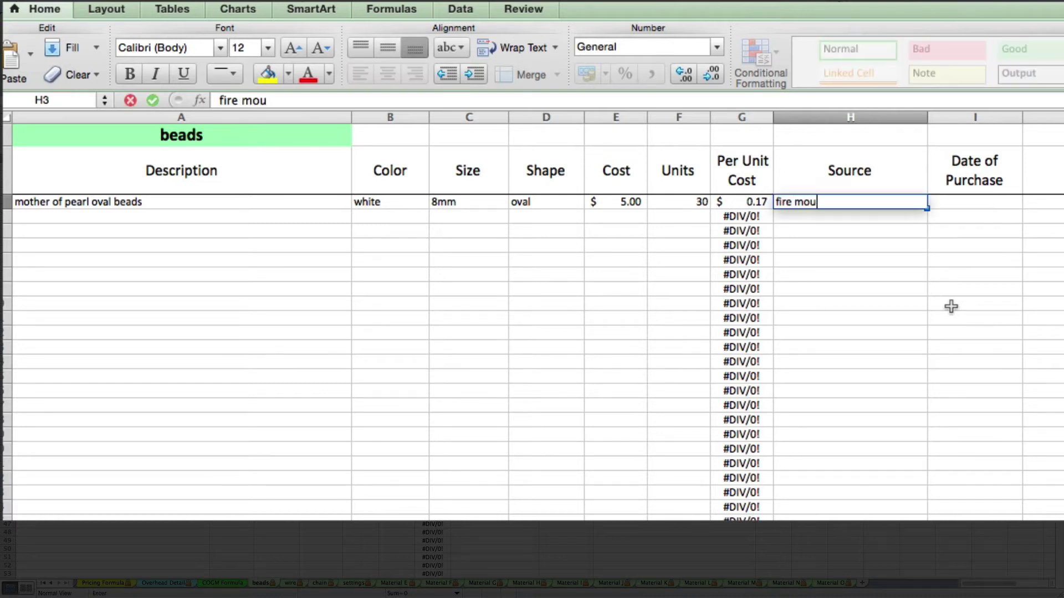
pyautogui.write('ntain')
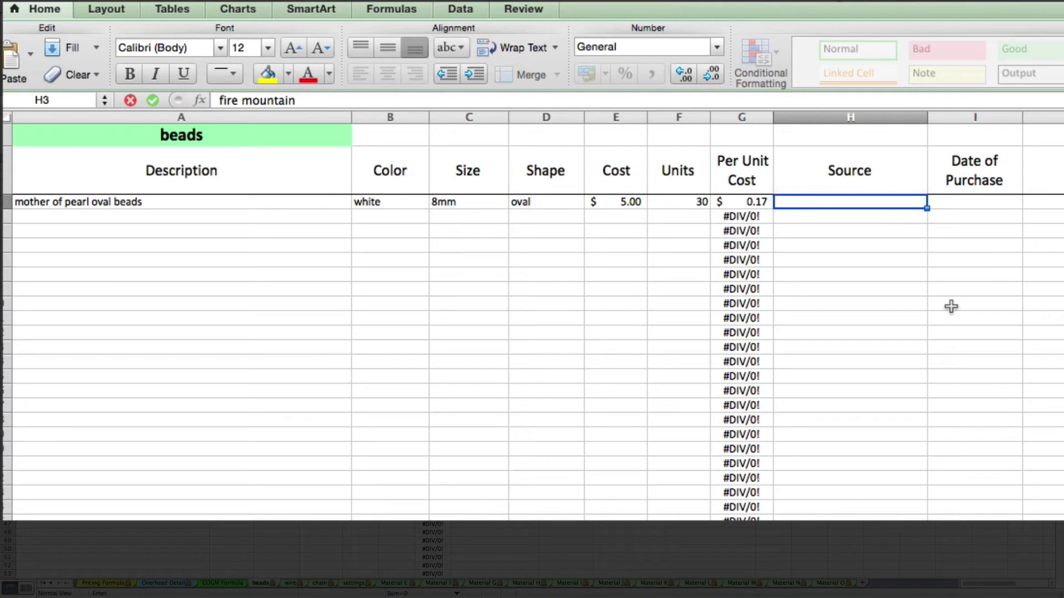
pyautogui.press('Tab')
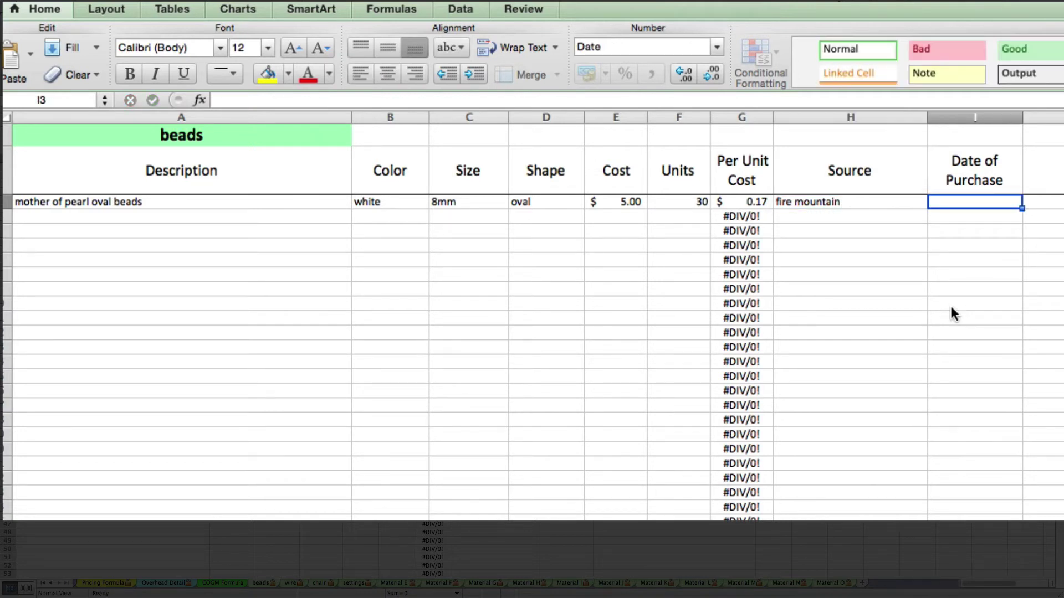
pyautogui.write('6/15/15')
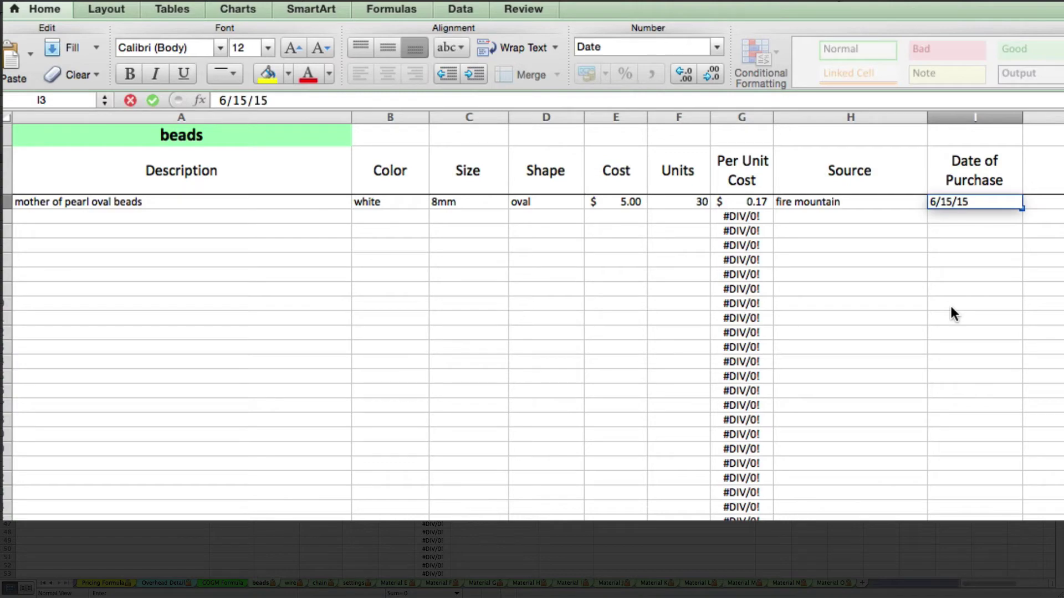
pyautogui.press('Tab')
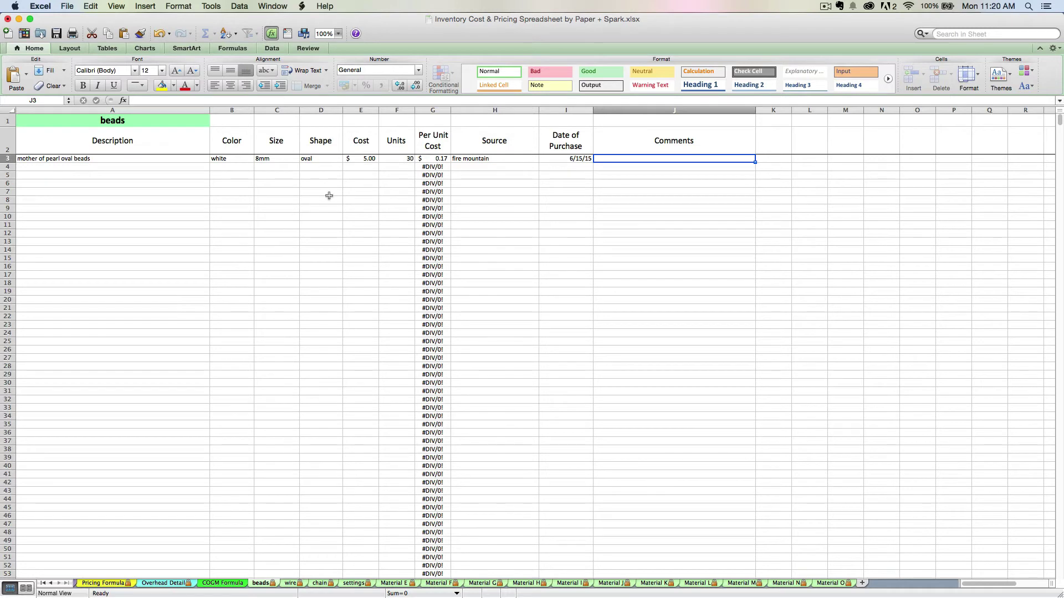
# Step: Look over the entries on the wire and settings sheets of the COGS and Pricing spreadsheet
pyautogui.click(390, 158)
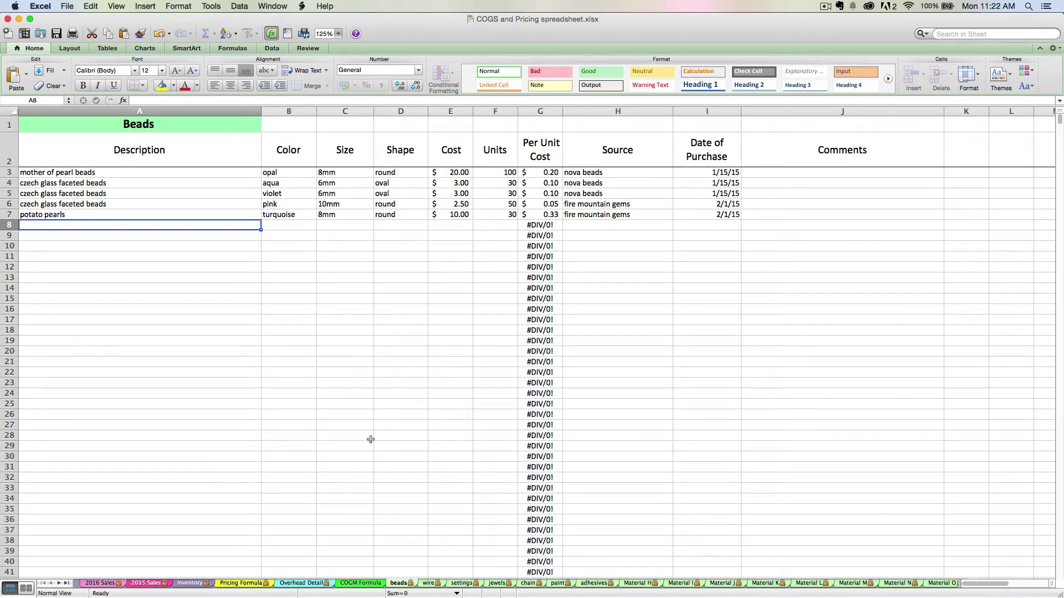
pyautogui.click(429, 583)
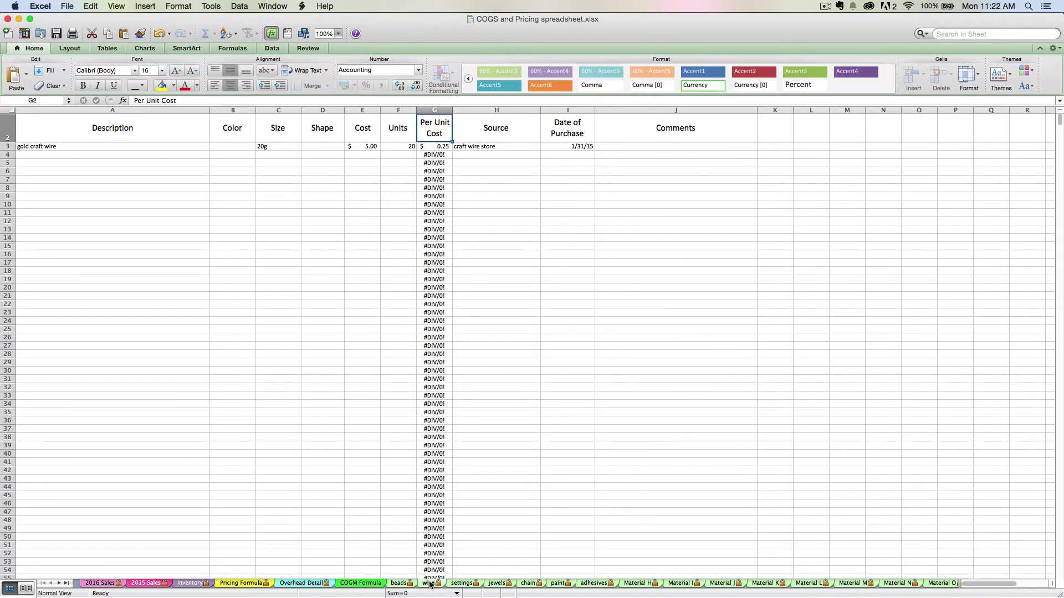
pyautogui.click(464, 583)
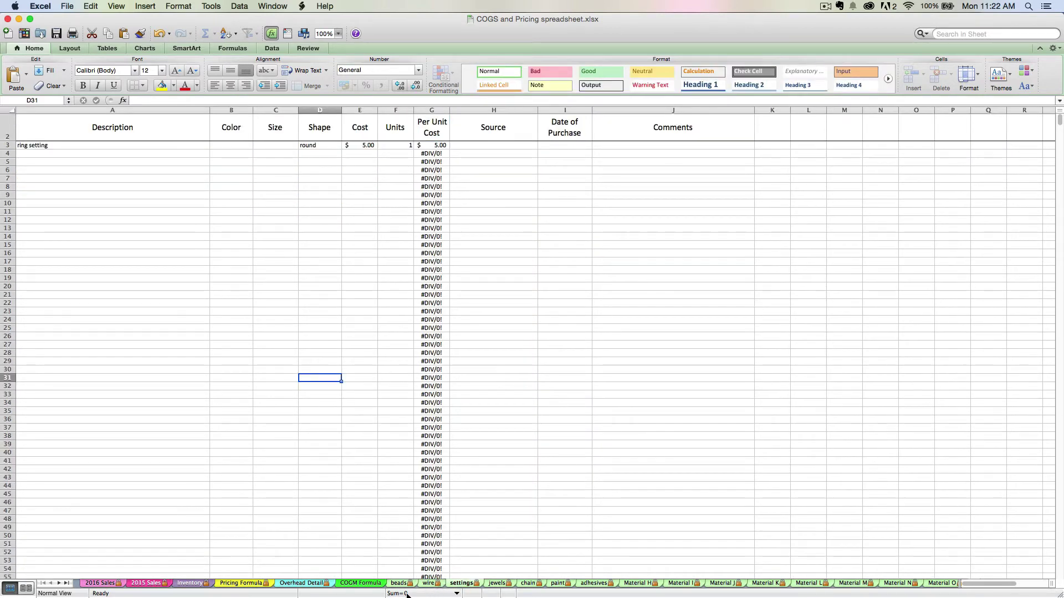
# Step: Add "wire wrapped mother of pearl ring" as a product description in cell A9 of the COGM Formula sheet
pyautogui.click(373, 585)
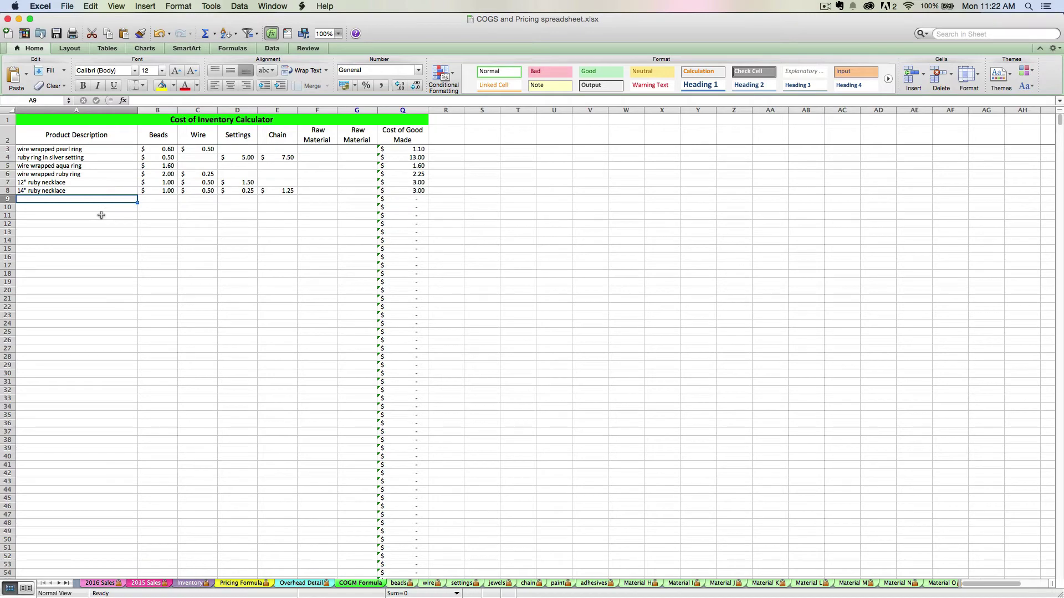
pyautogui.write('wire ')
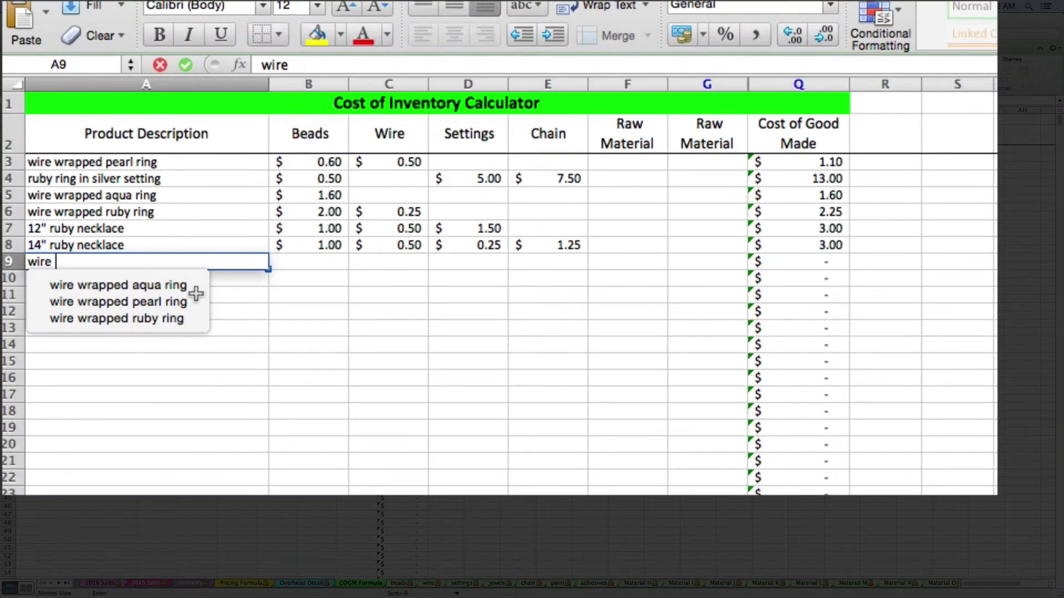
pyautogui.write('wrapped ')
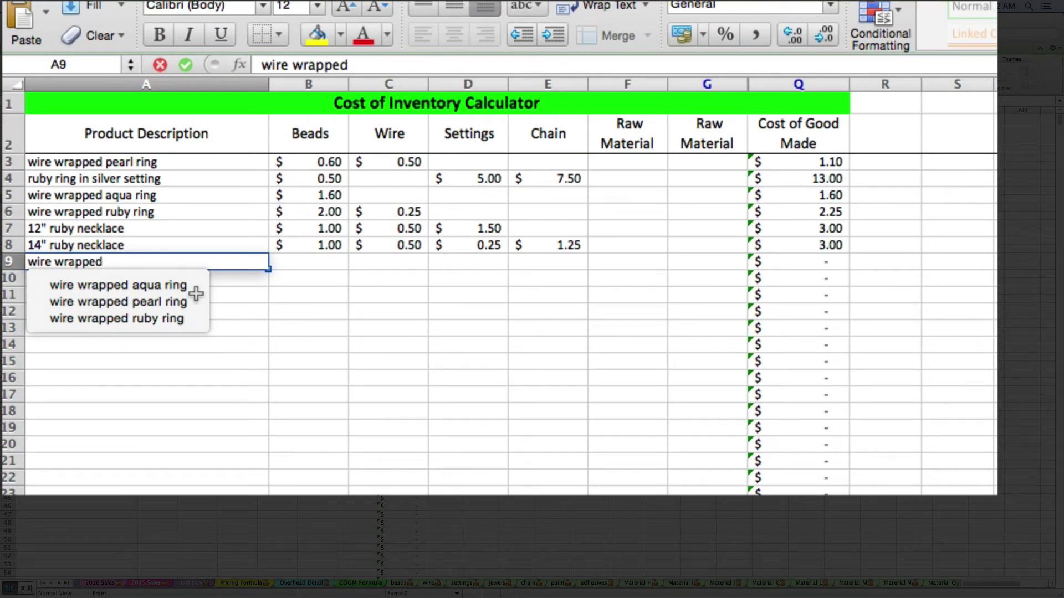
pyautogui.write('mother ')
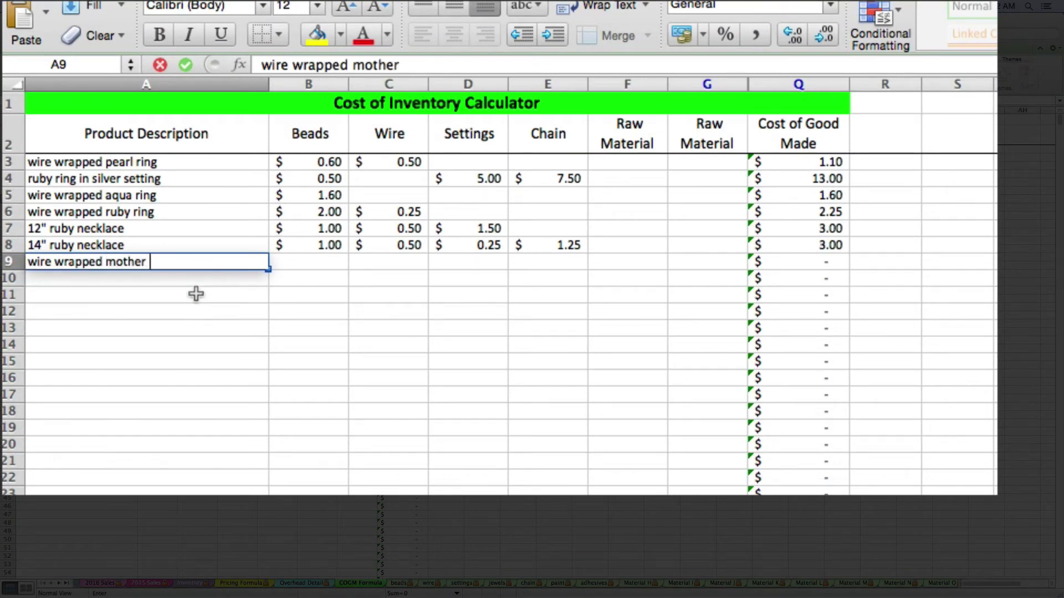
pyautogui.write('of pearl ring')
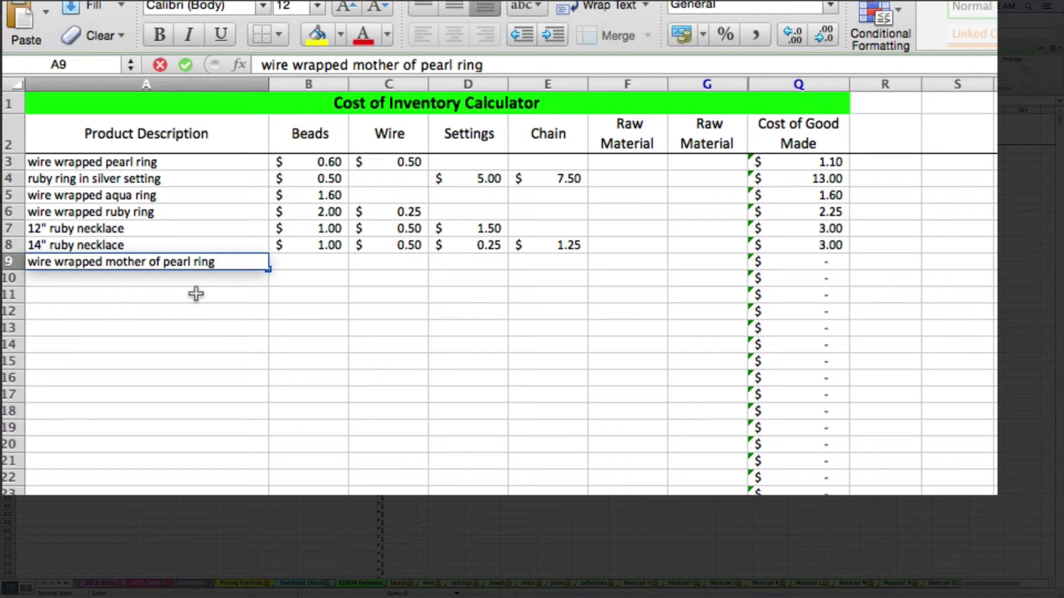
pyautogui.press('Tab')
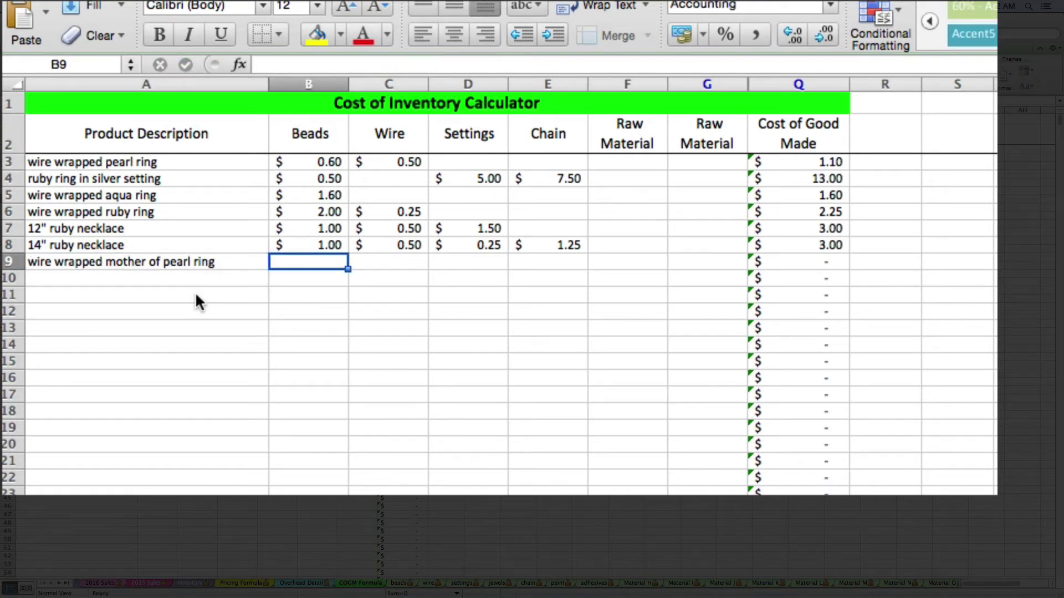
pyautogui.click(198, 263)
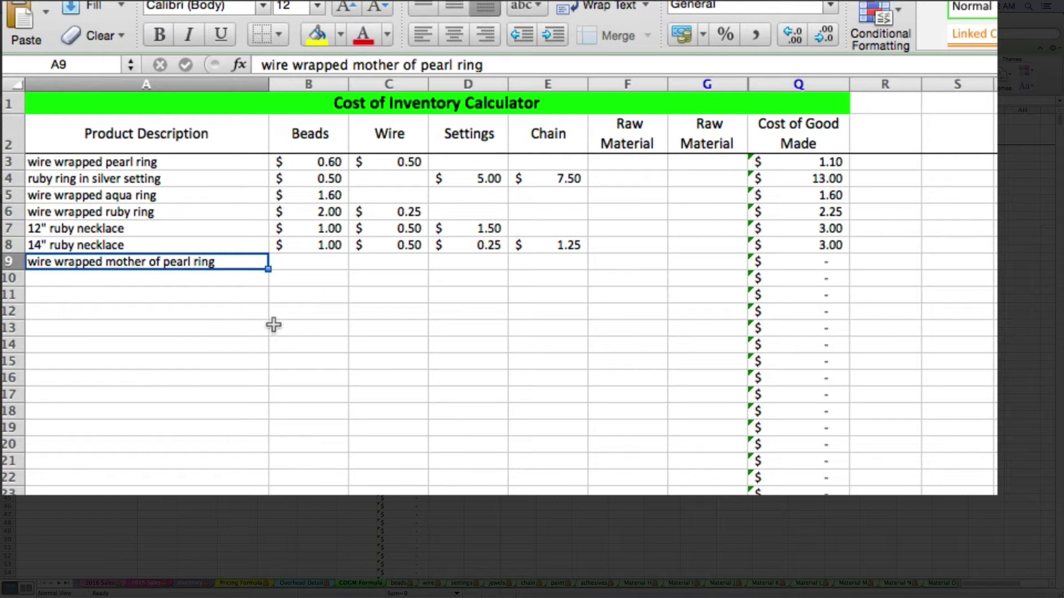
# Step: Calculate the ring's bead cost in cell B9 as three mother of pearl beads with the formula =beads!G3*3
pyautogui.click(304, 262)
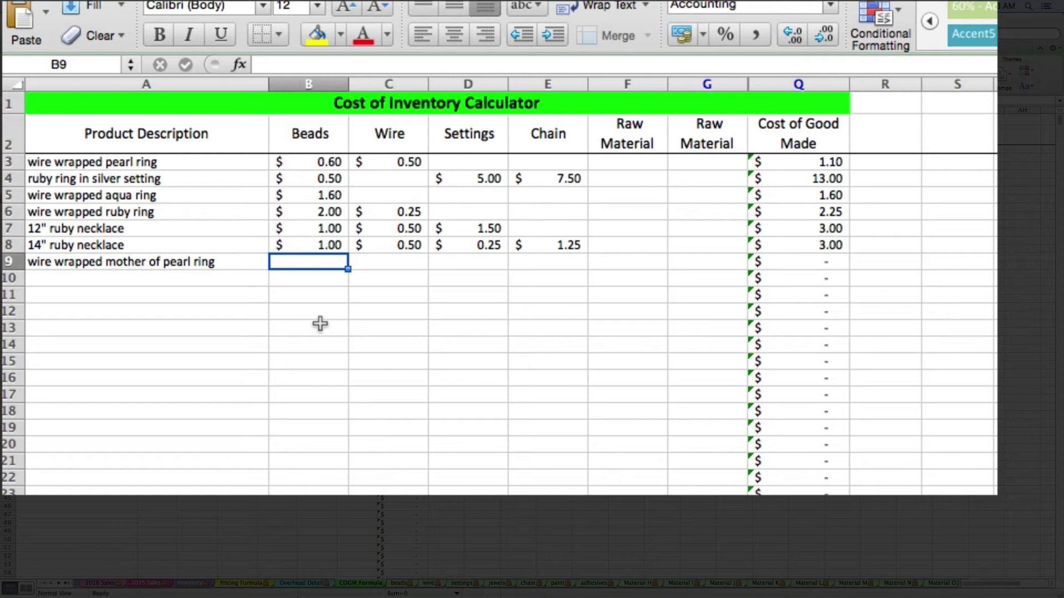
pyautogui.write('=')
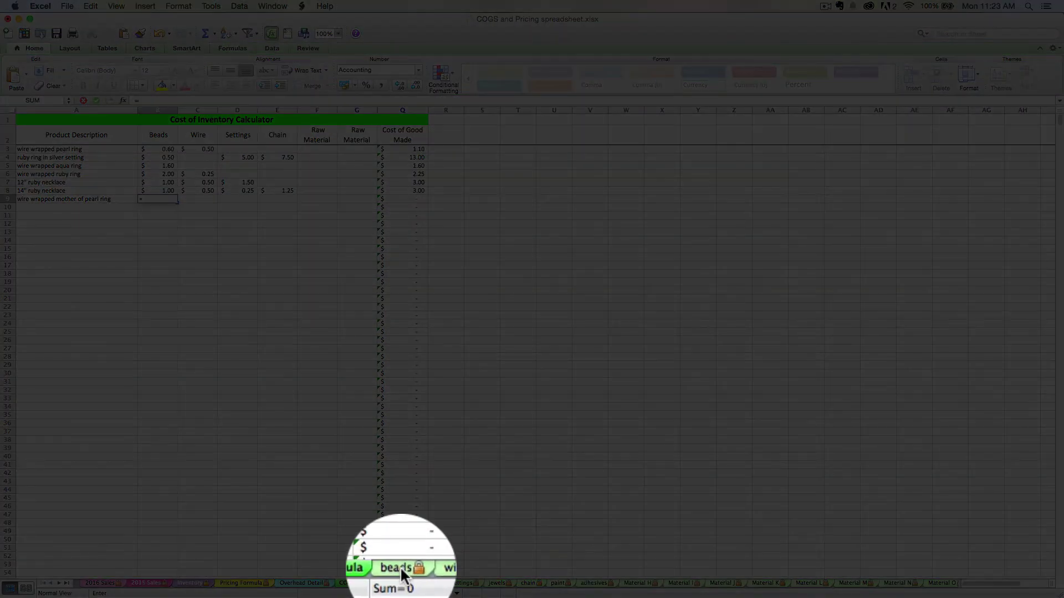
pyautogui.click(398, 583)
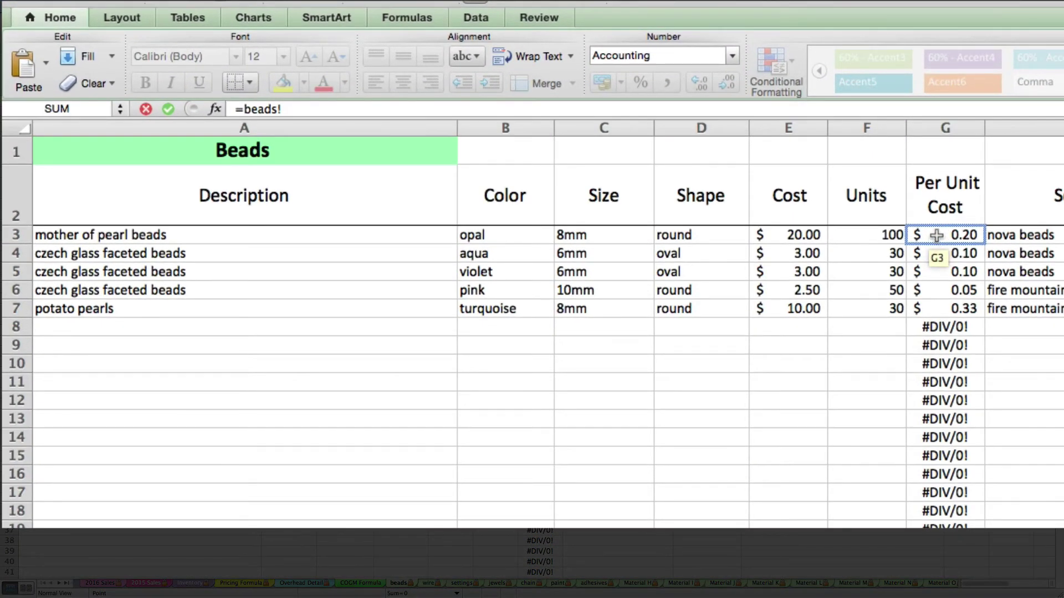
pyautogui.click(937, 235)
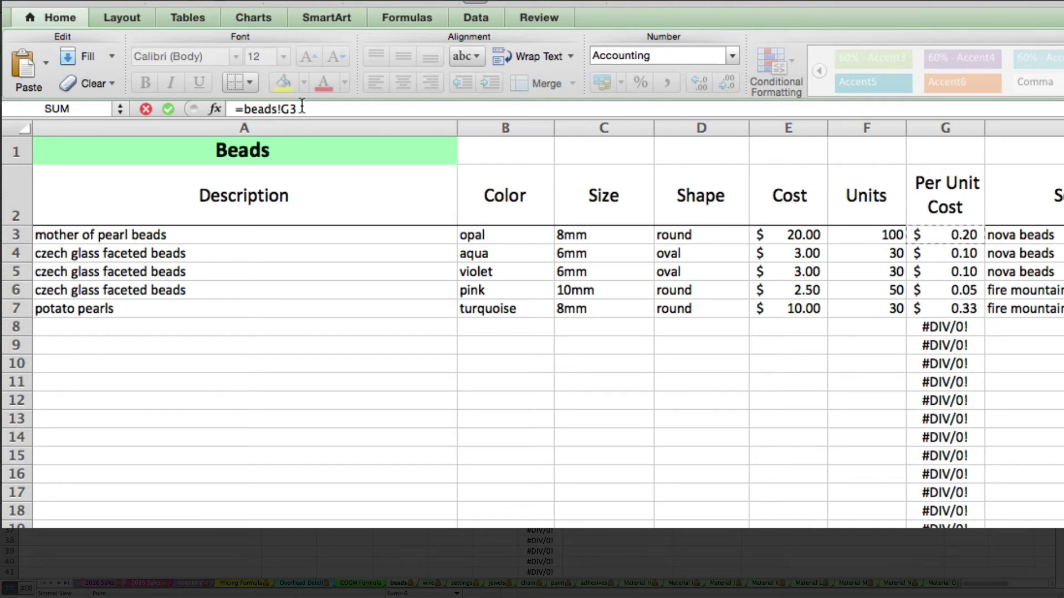
pyautogui.click(374, 109)
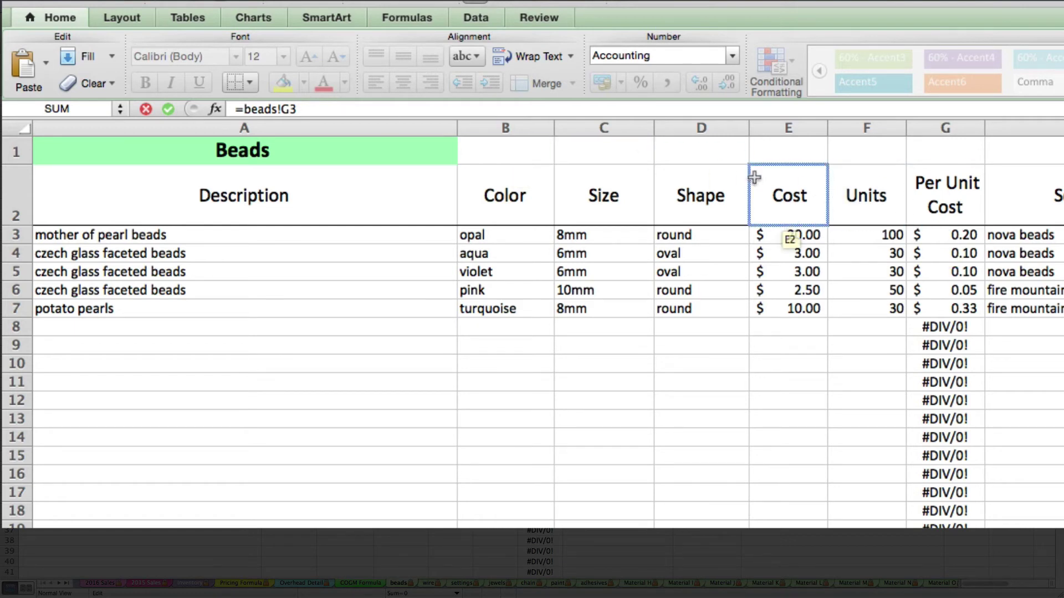
pyautogui.click(442, 150)
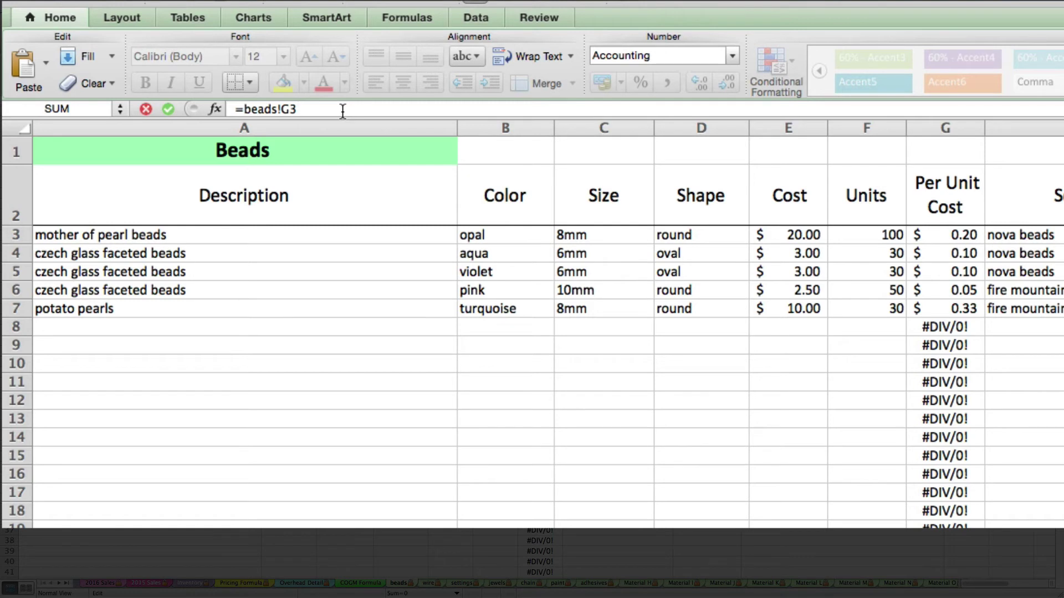
pyautogui.write('*3')
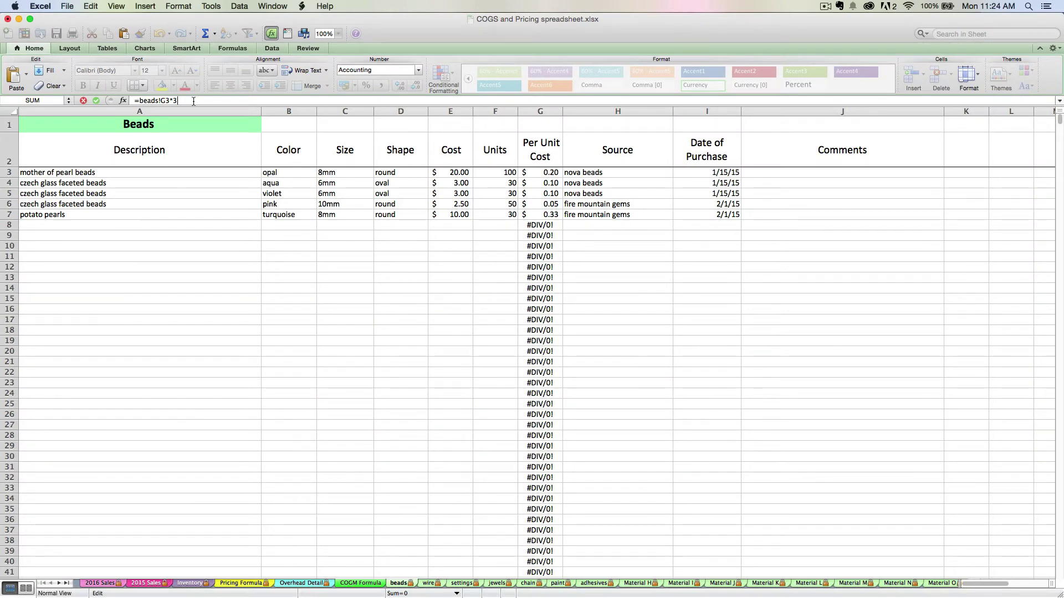
pyautogui.press('Return')
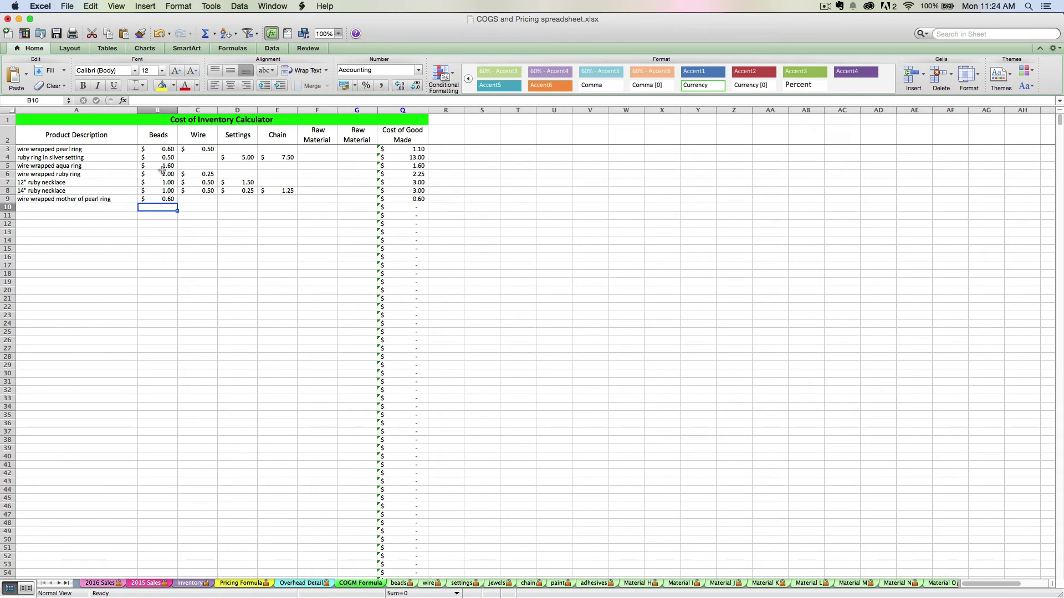
# Step: Calculate the mother of pearl ring's wire cost in cell C9 with the formula =wire!G3*4 and check its cost of good made
pyautogui.click(144, 199)
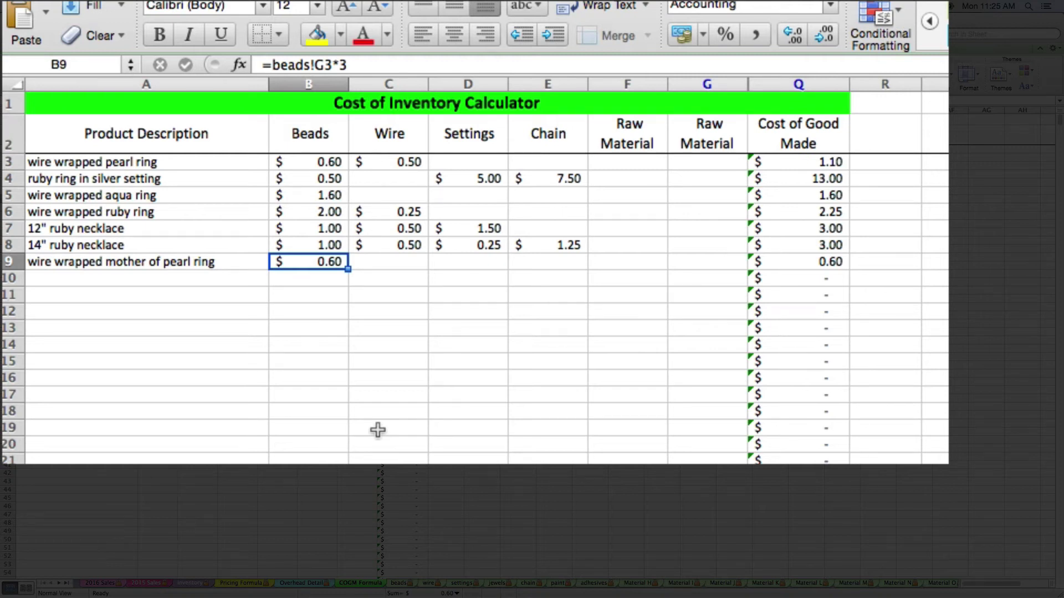
pyautogui.press('Tab')
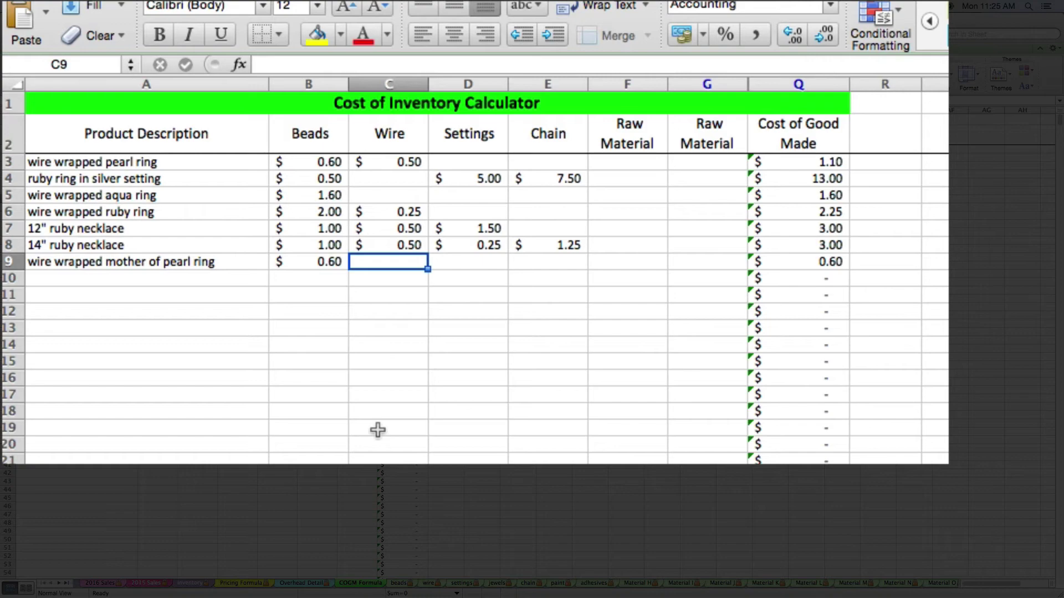
pyautogui.write('=')
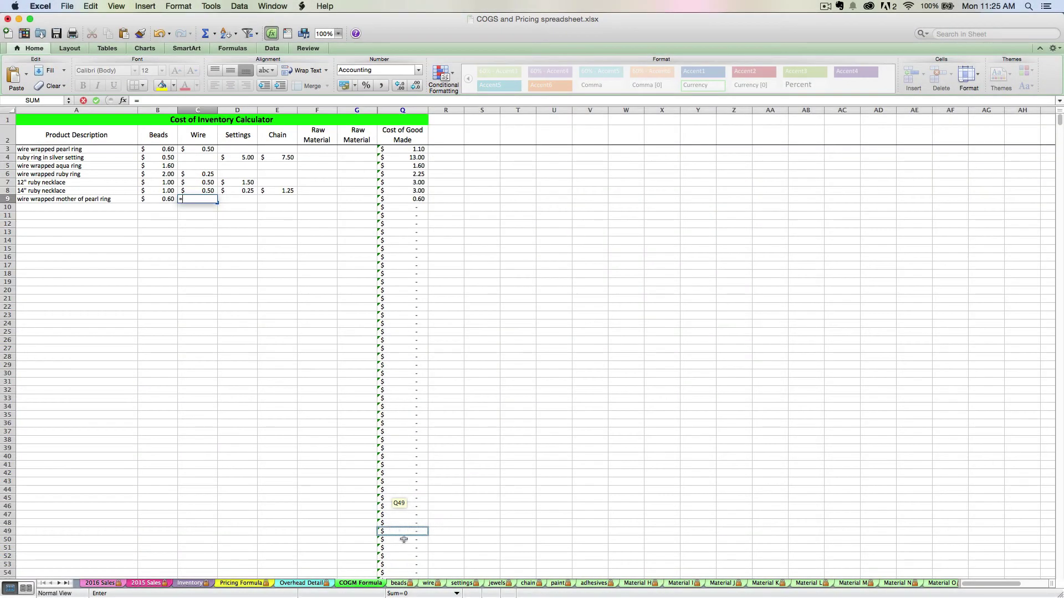
pyautogui.click(429, 583)
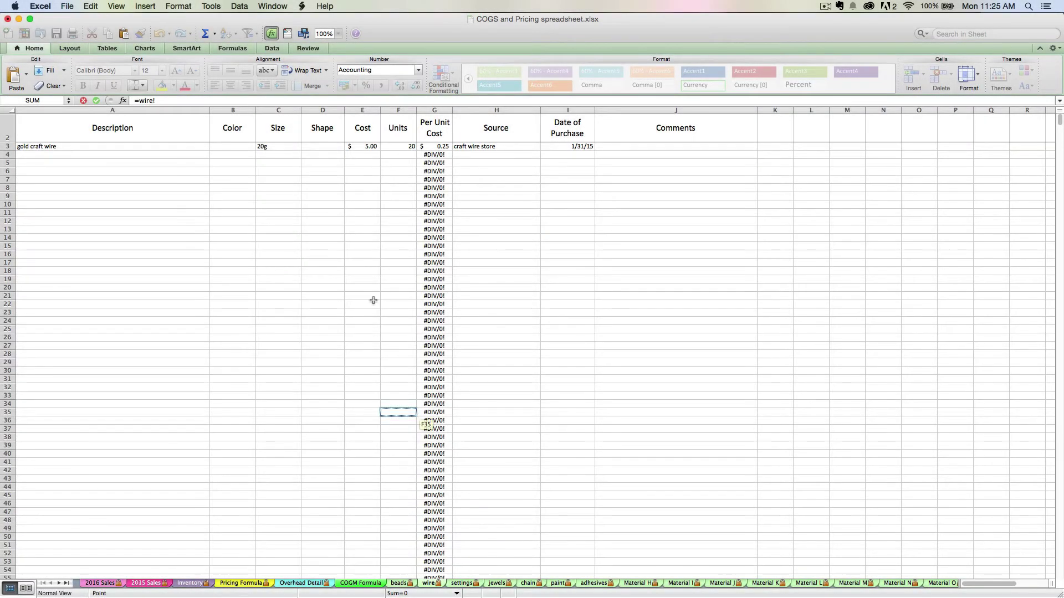
pyautogui.moveTo(388, 411); pyautogui.dragTo(432, 146)
pyautogui.click(432, 147)
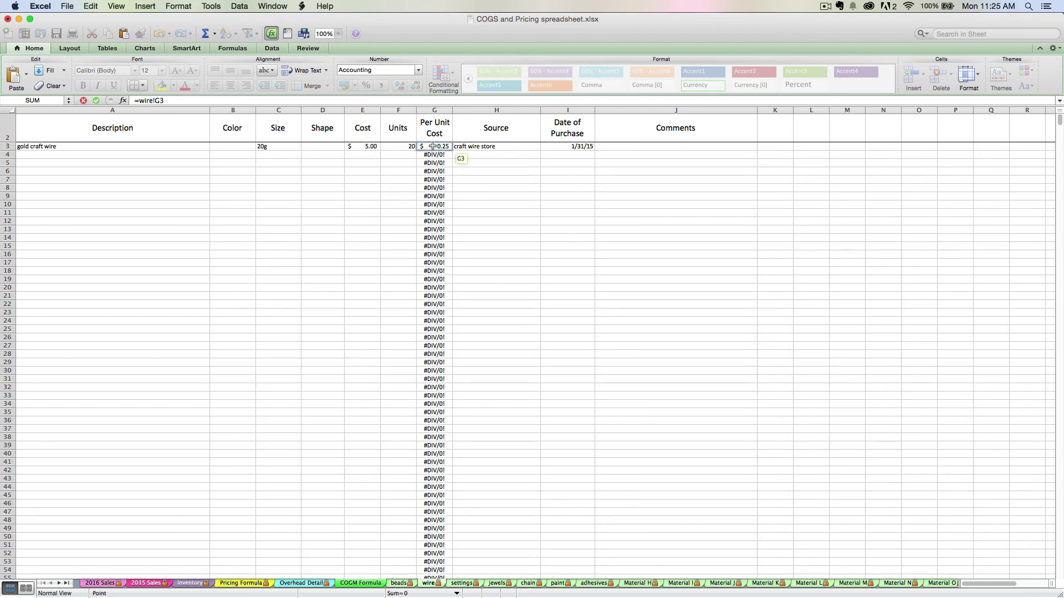
pyautogui.write('*4')
pyautogui.press('Return')
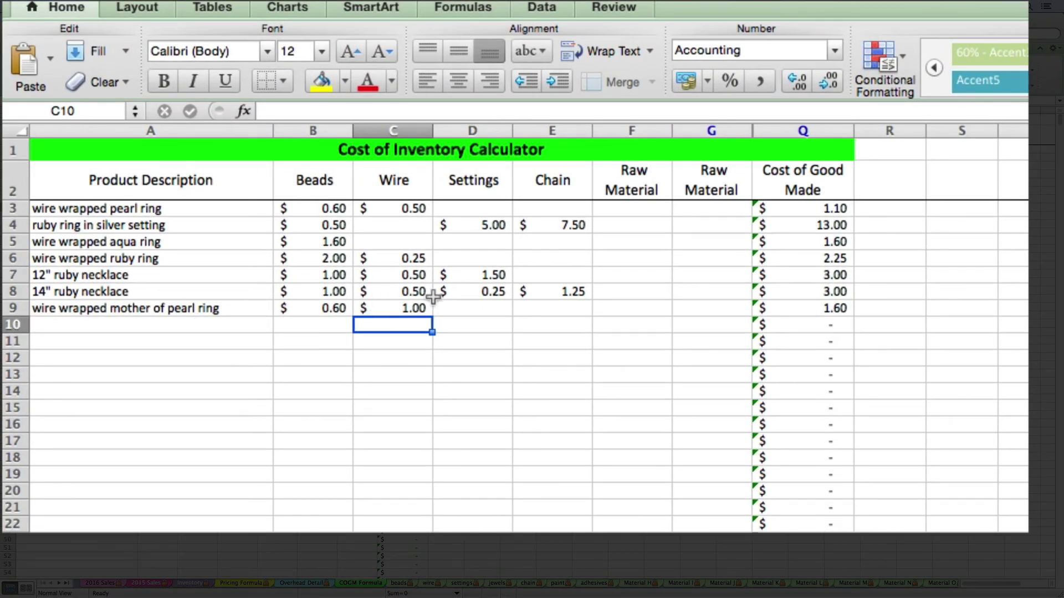
pyautogui.click(465, 311)
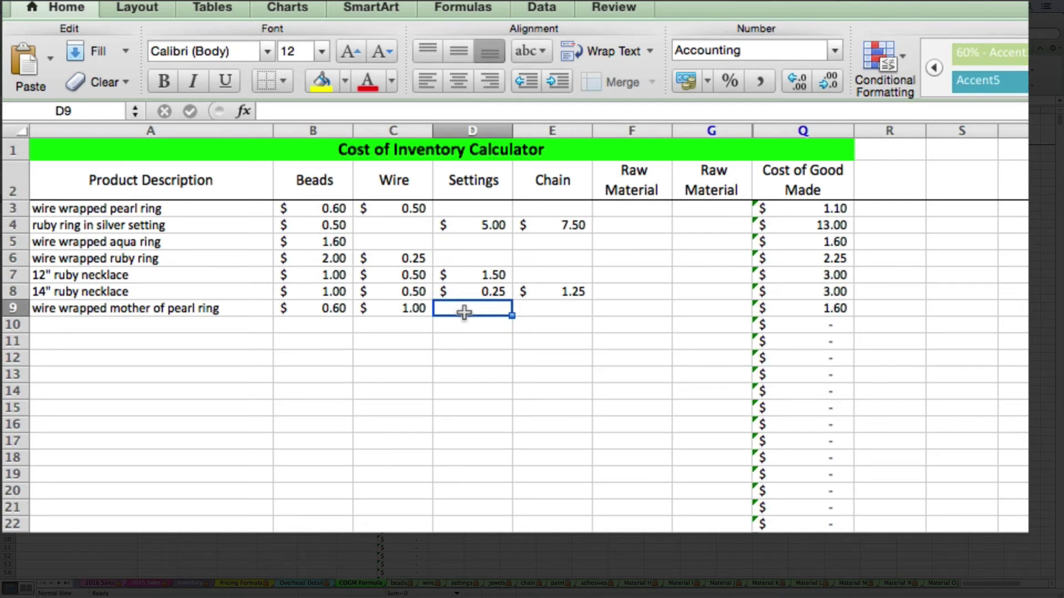
pyautogui.press('Tab')
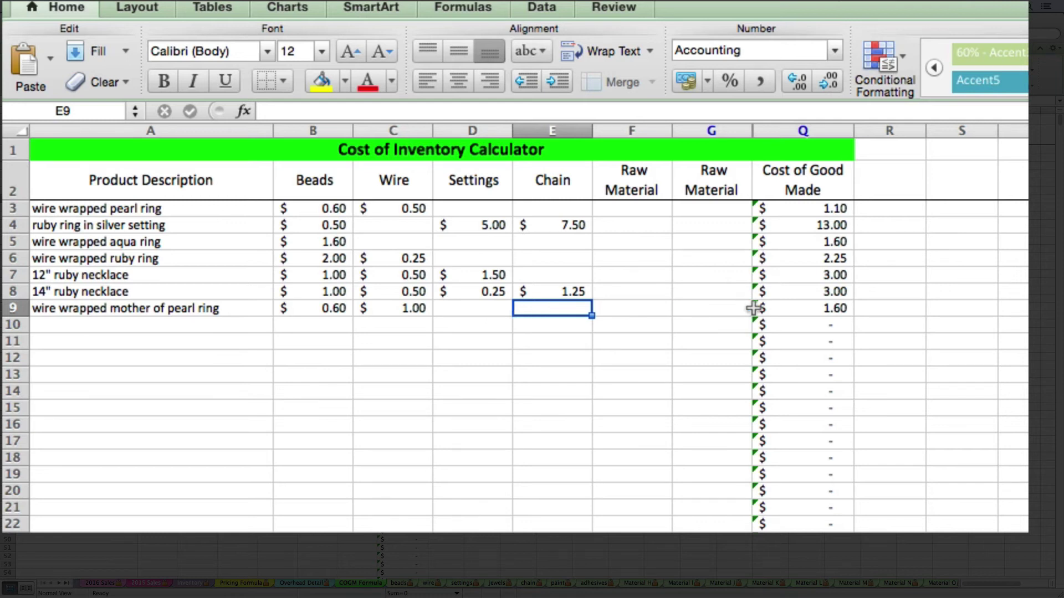
pyautogui.click(803, 311)
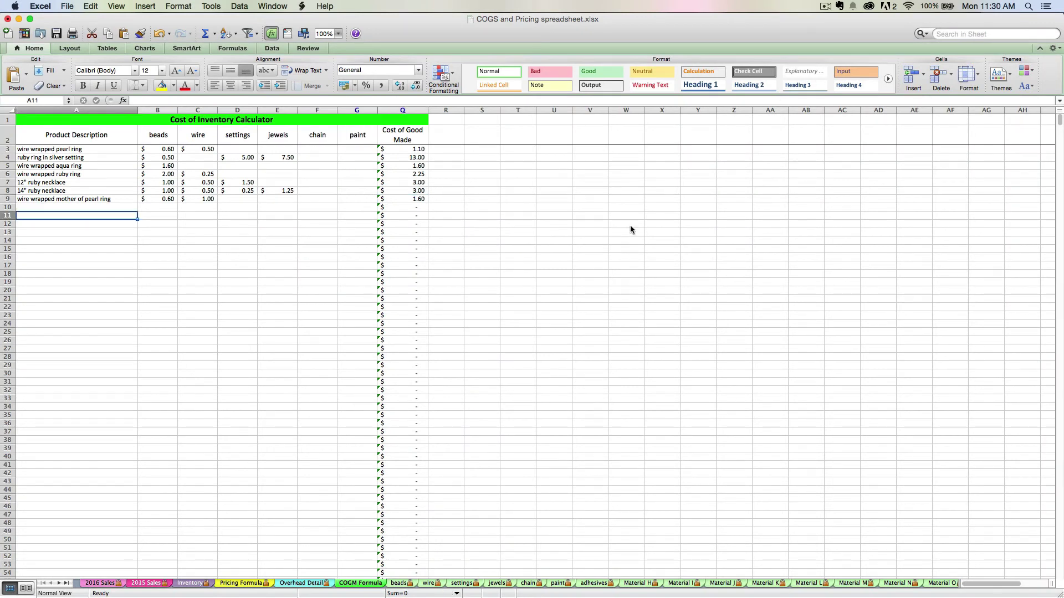
# Step: Add "ruby stud earrings" as a product description in cell A10 of the COGM Formula sheet
pyautogui.press('Up')
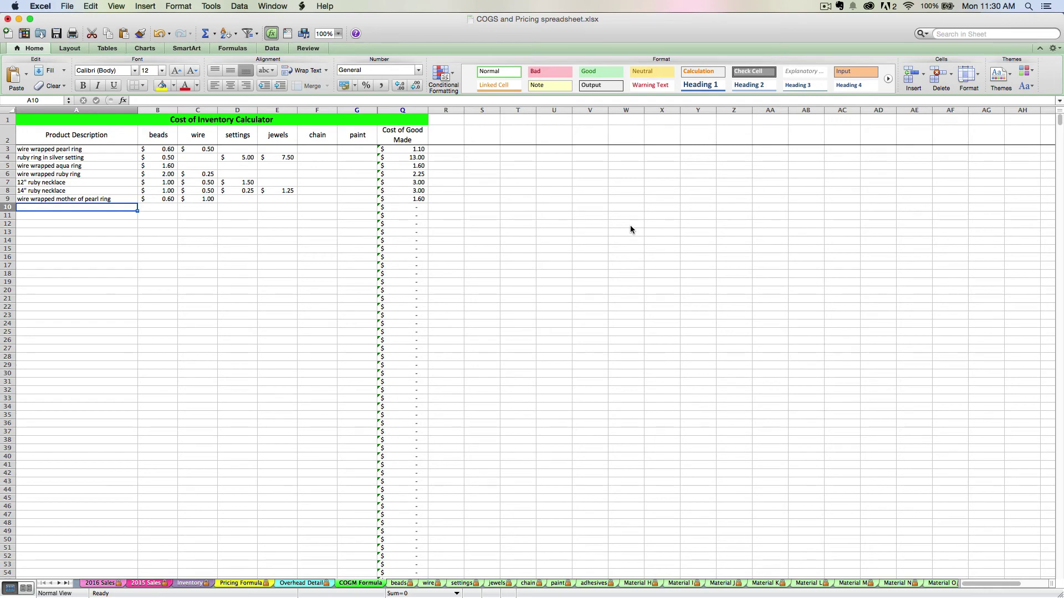
pyautogui.write('ruby st')
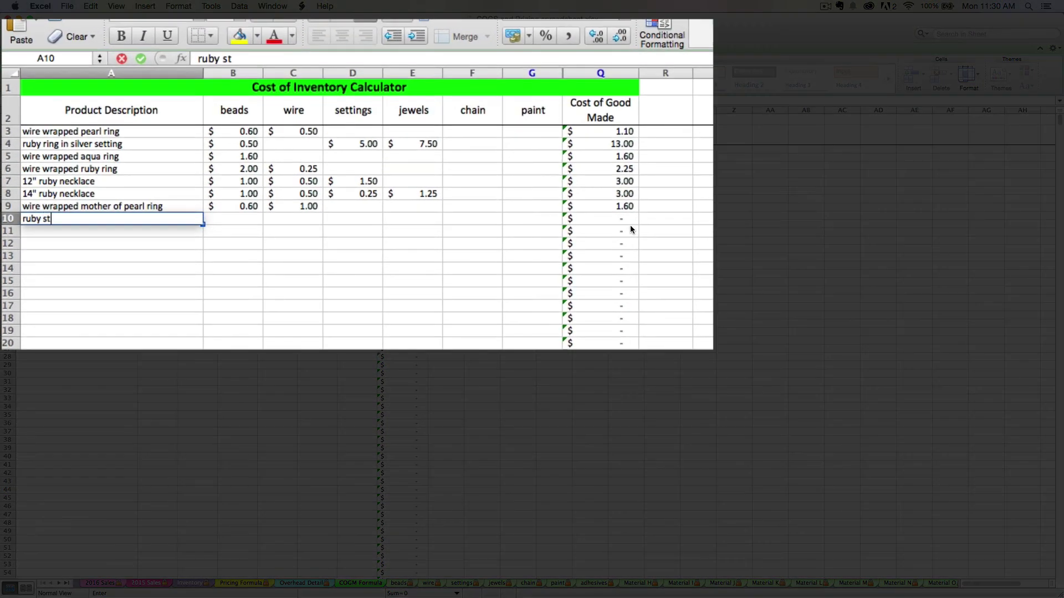
pyautogui.write('ud earrings')
pyautogui.press('Tab')
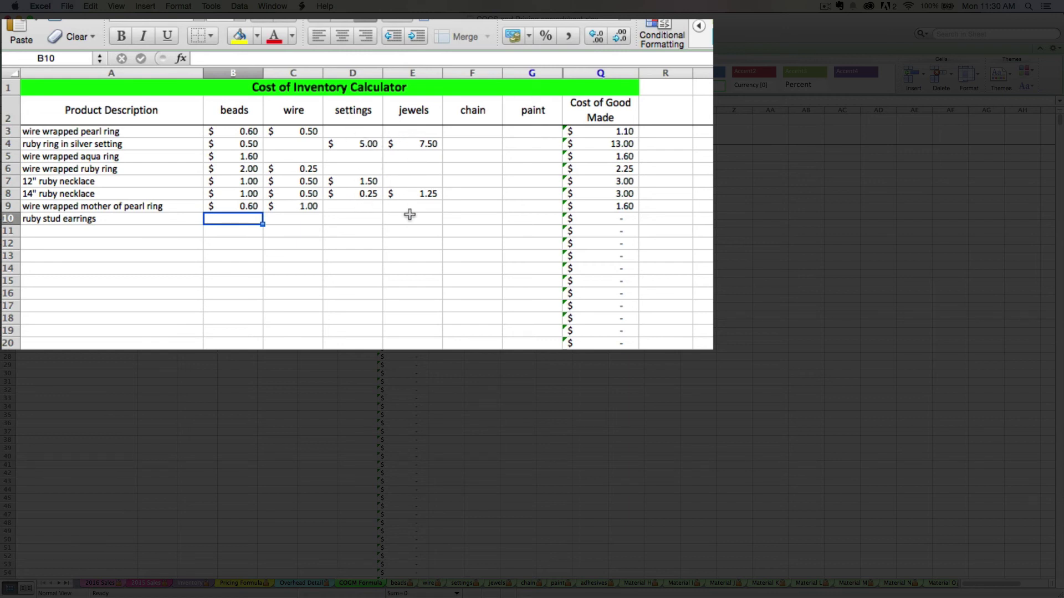
# Step: Calculate the earrings' settings cost in cell D10 as two silver ear studs with the formula =settings!G4*2
pyautogui.click(349, 219)
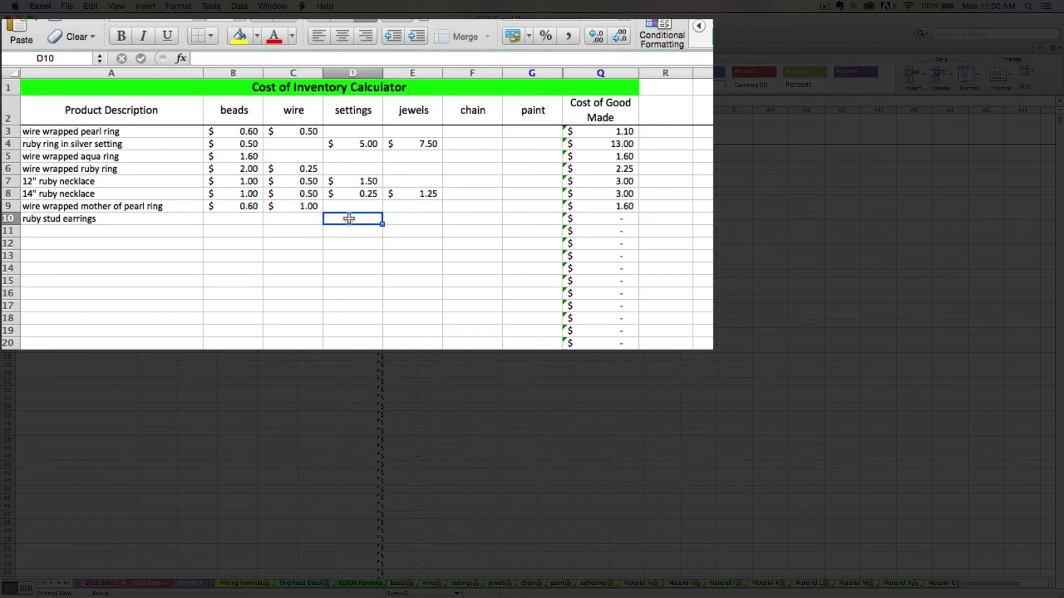
pyautogui.write('=')
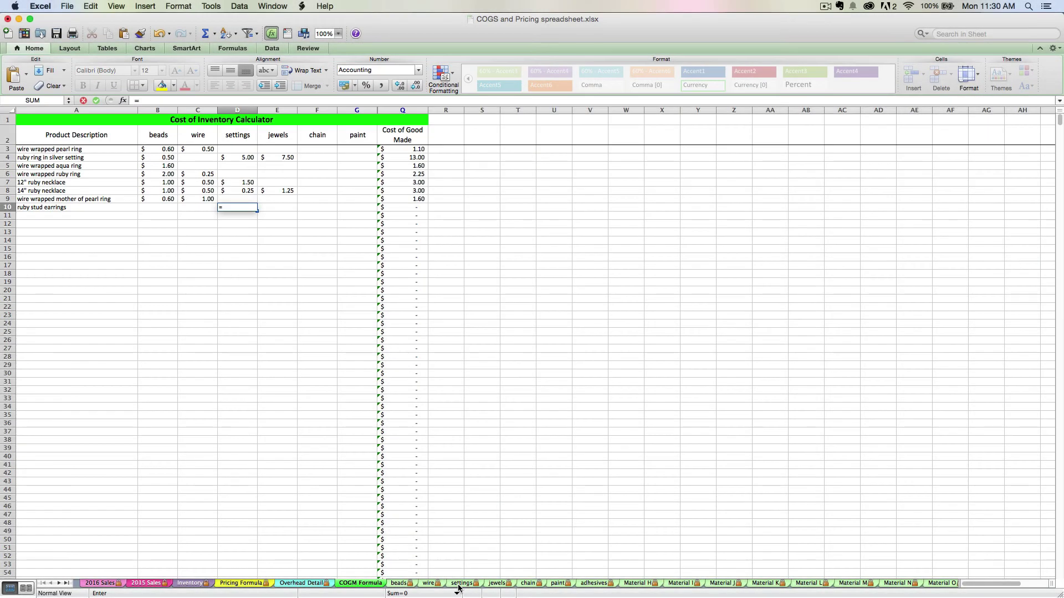
pyautogui.click(460, 584)
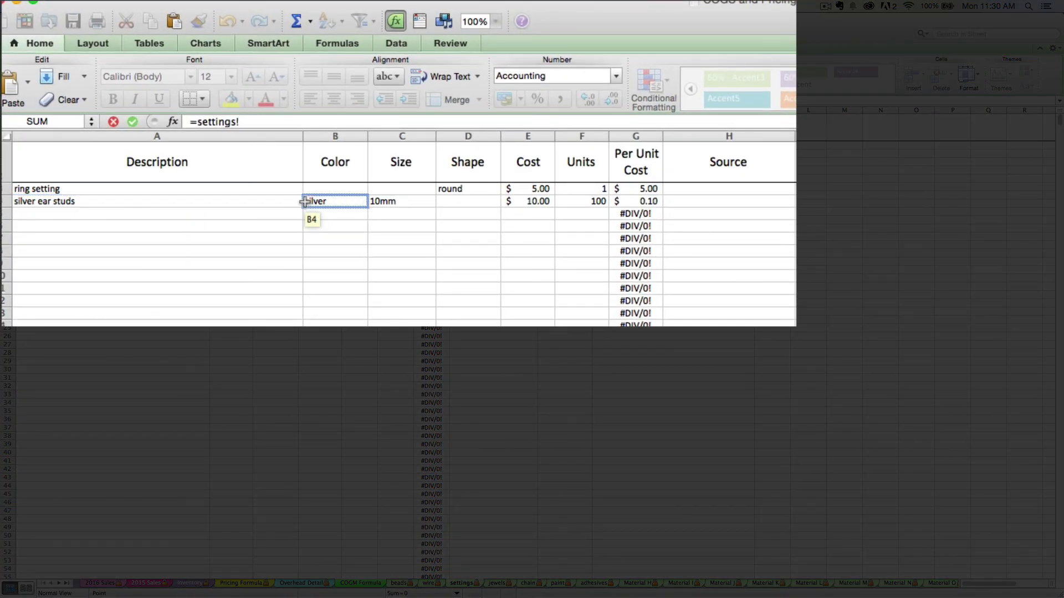
pyautogui.click(629, 201)
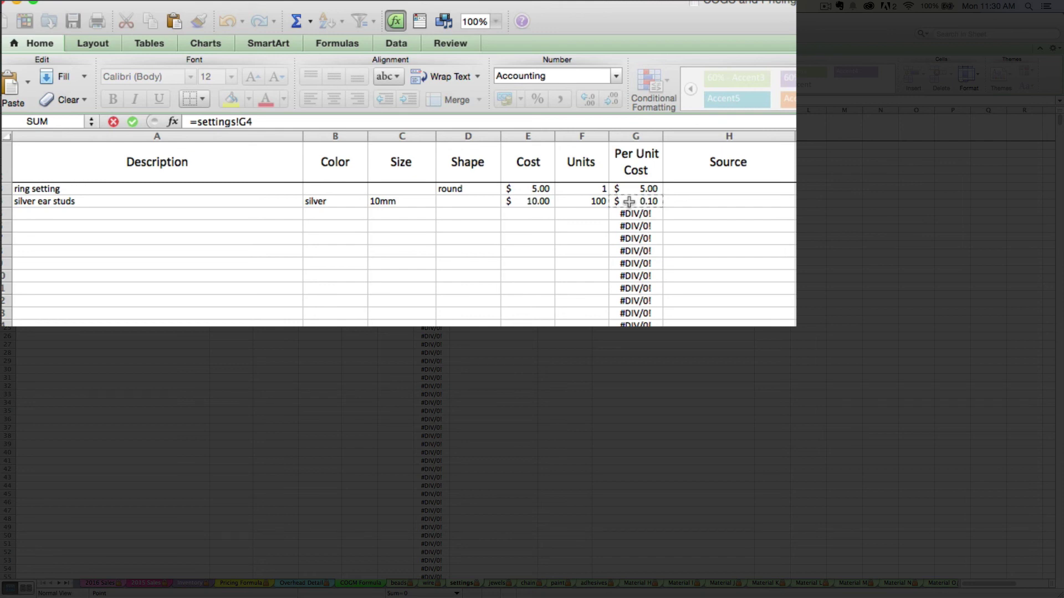
pyautogui.write('*')
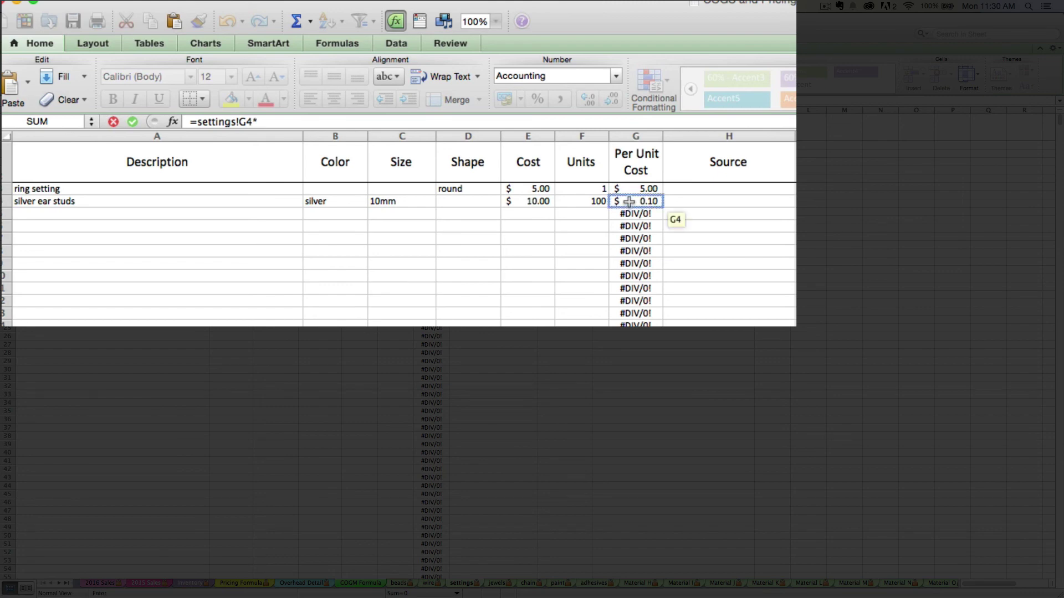
pyautogui.write('2')
pyautogui.press('Return')
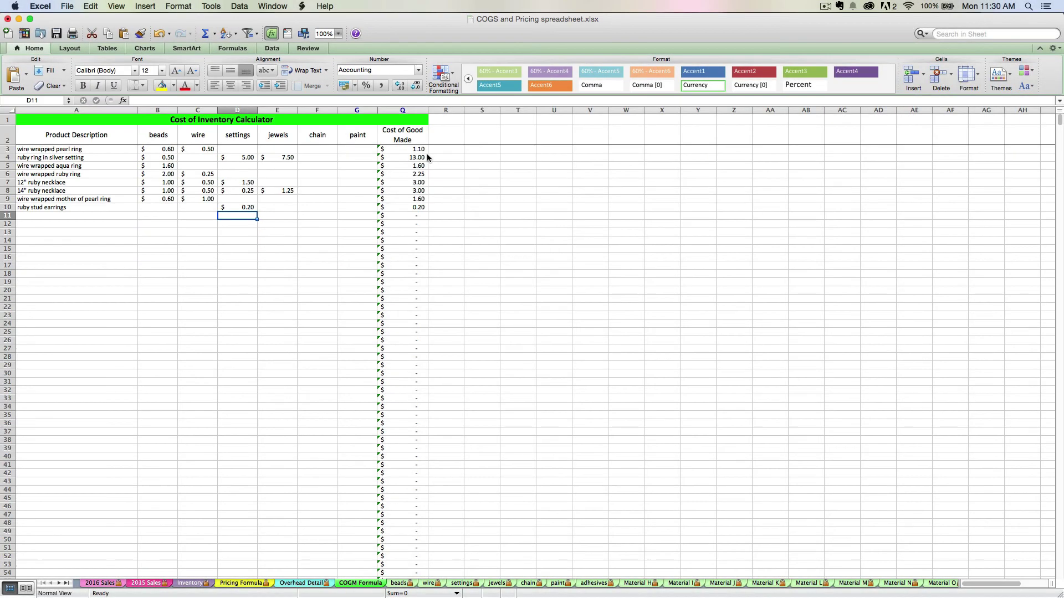
# Step: Calculate the earrings' jewels cost in cell E10 as two ruby cabochons with =jewels!G3*2 and check their cost of good made
pyautogui.click(227, 206)
pyautogui.click(286, 206)
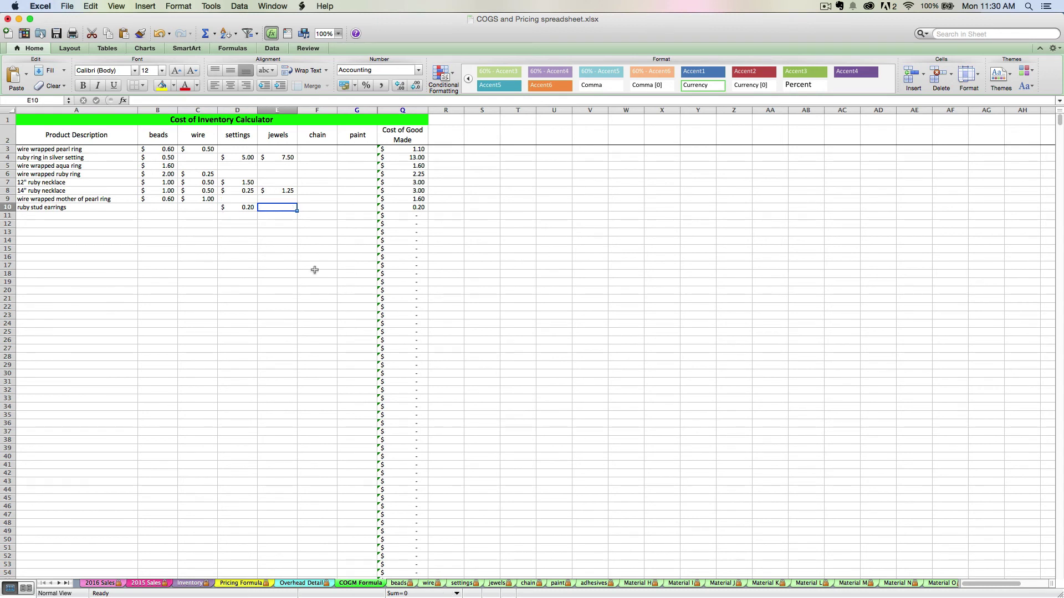
pyautogui.write('=')
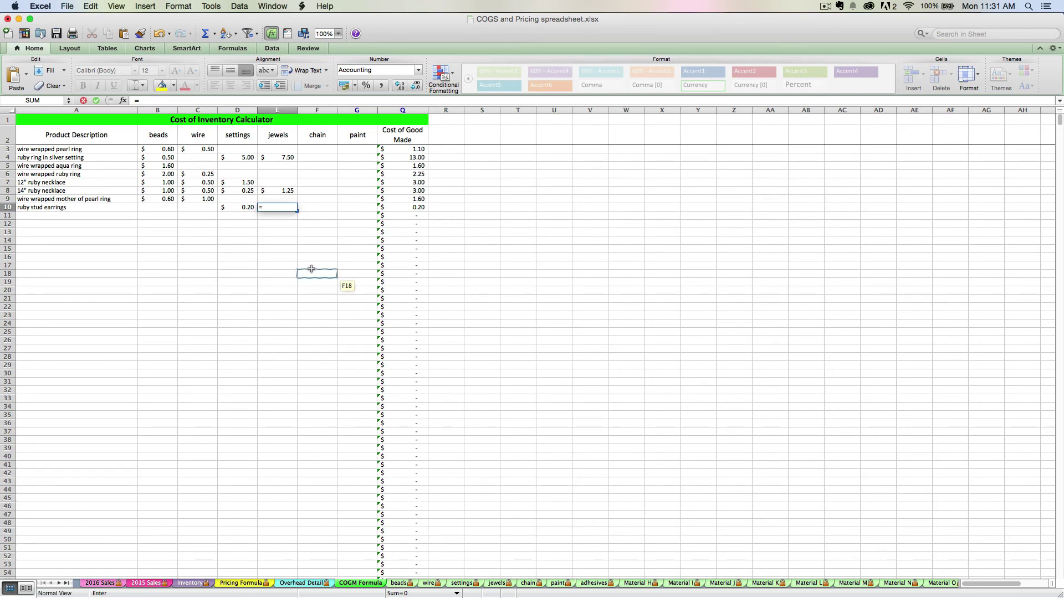
pyautogui.click(497, 583)
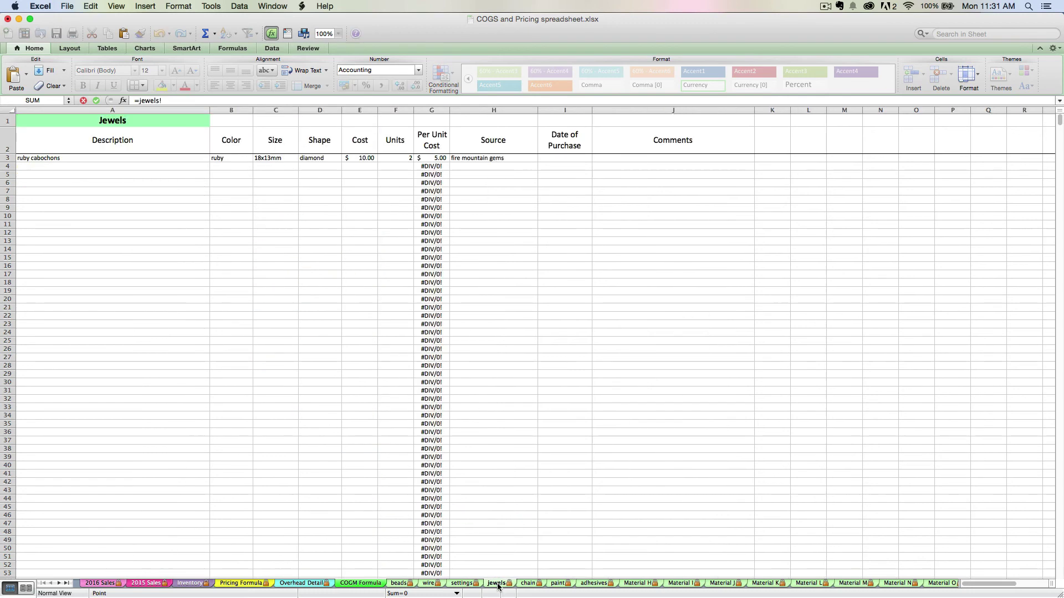
pyautogui.click(432, 158)
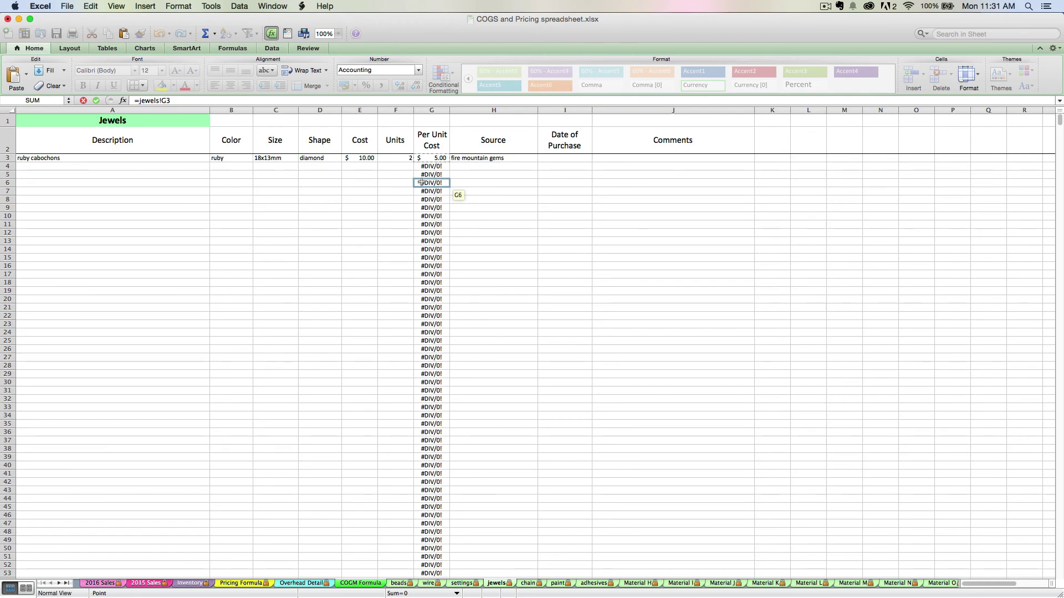
pyautogui.write('*2')
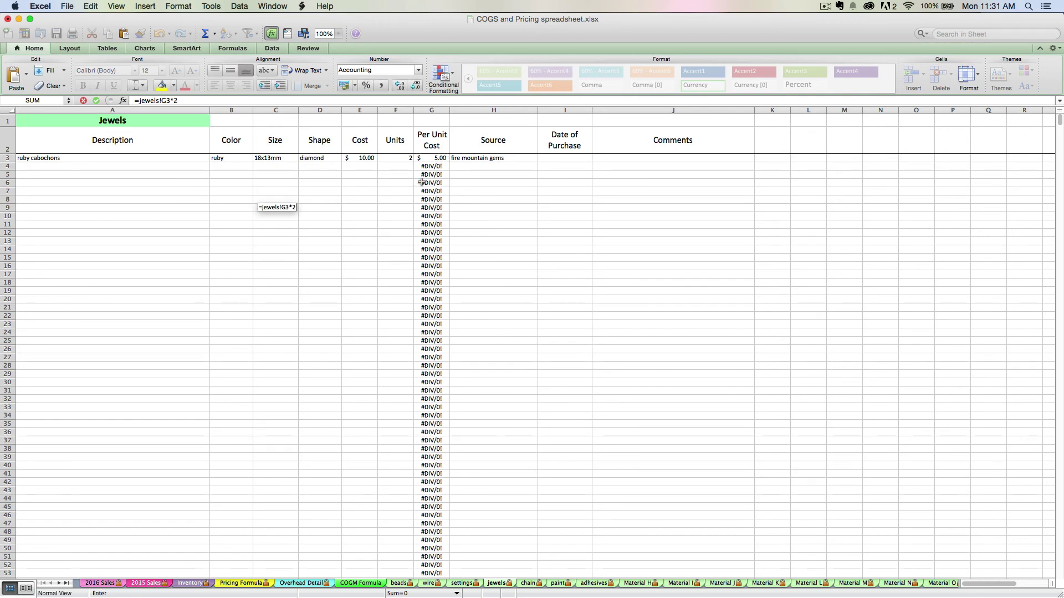
pyautogui.press('Return')
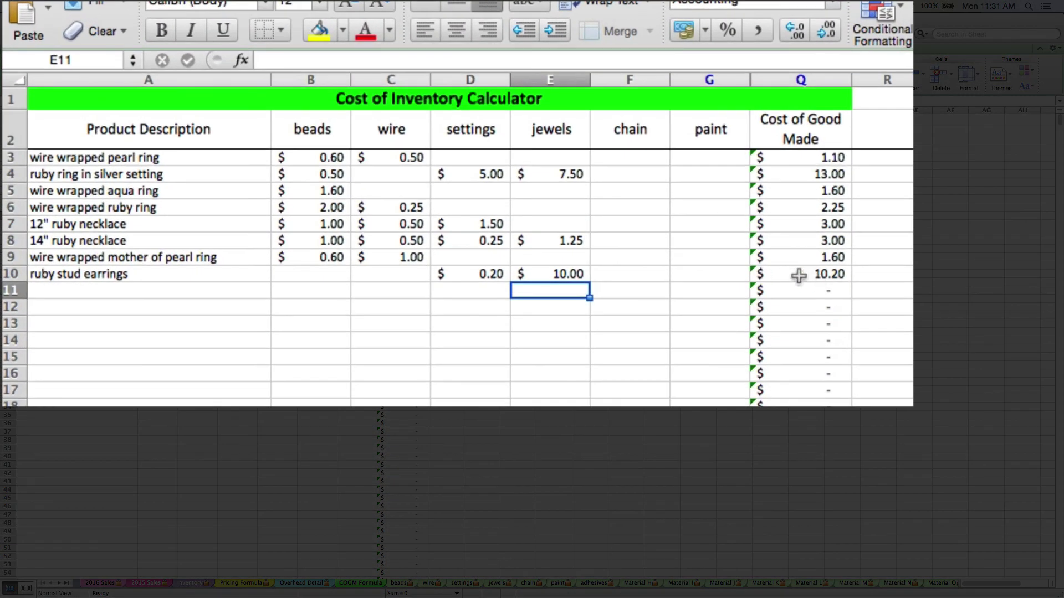
pyautogui.click(798, 276)
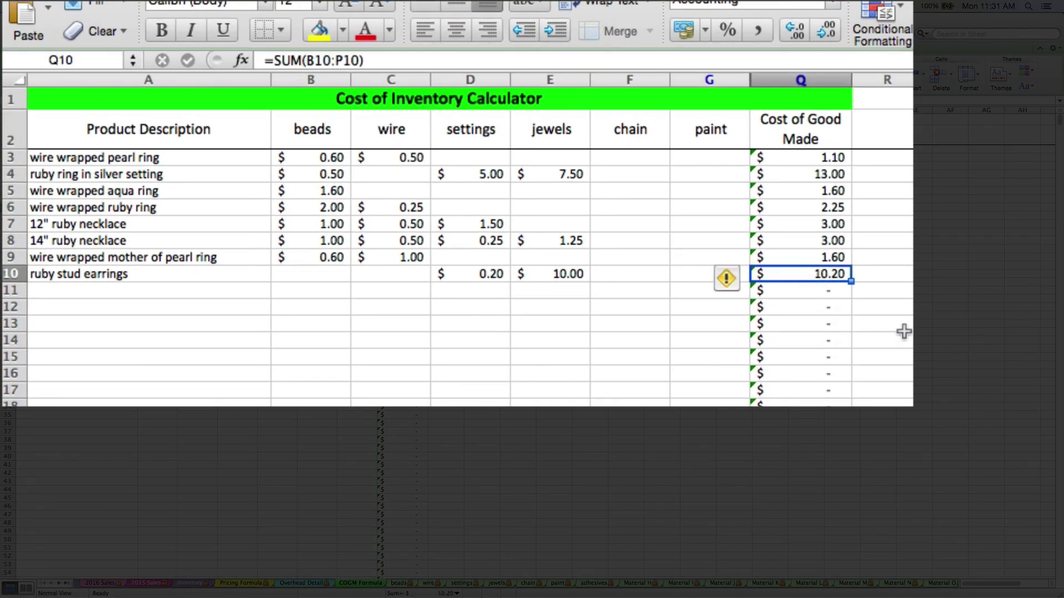